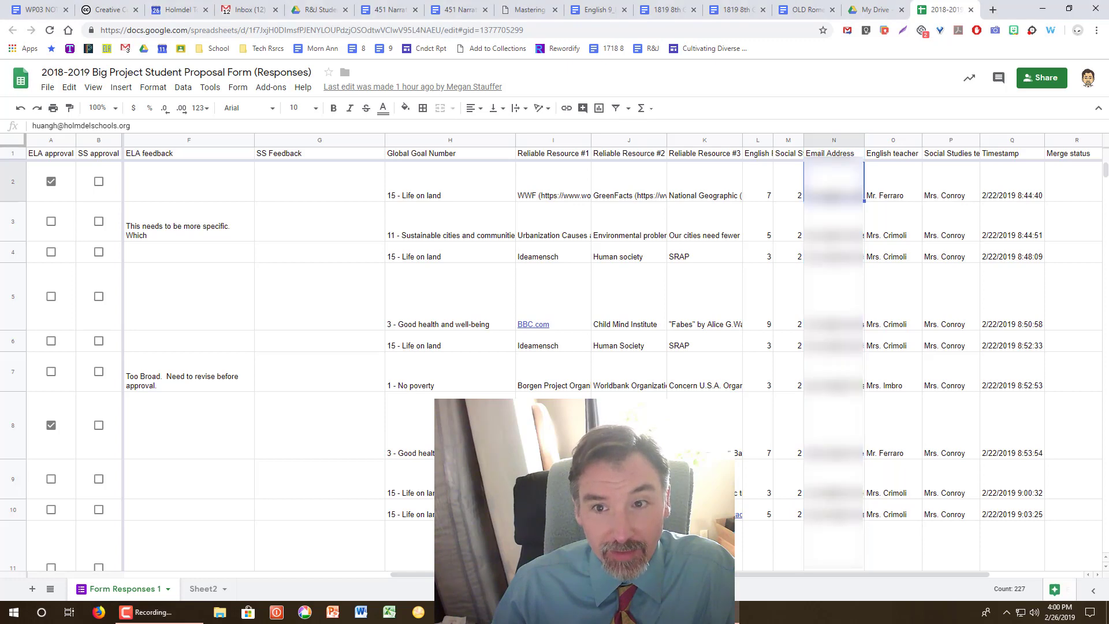
Examine the student email addresses and the ELA feedback in the first few response rows.
key("Down")
key("Down")
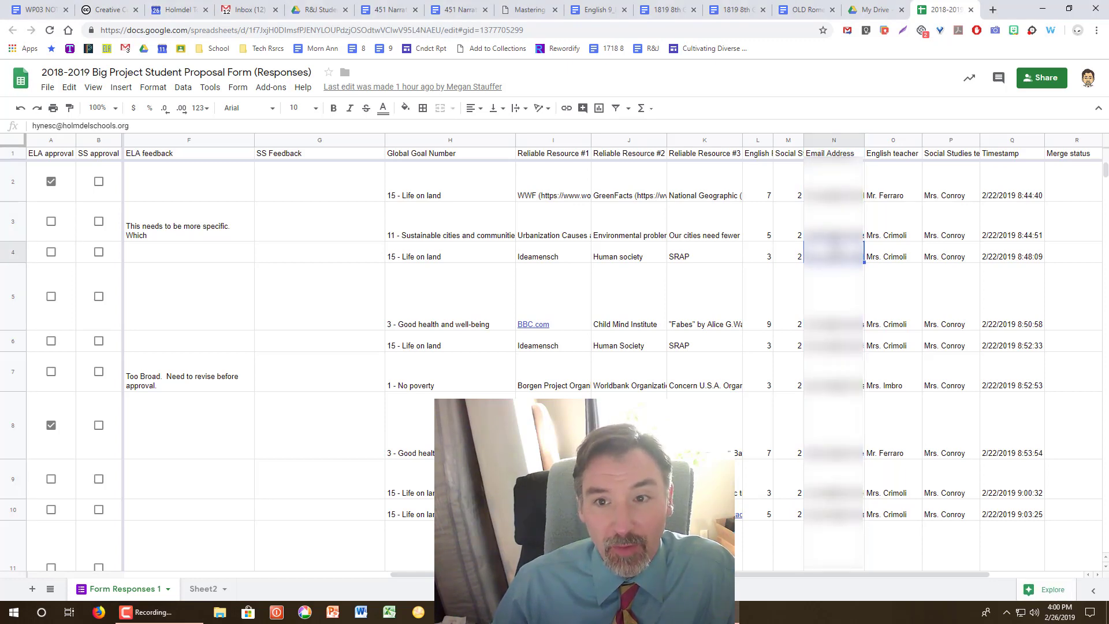
key("Up")
key("Up")
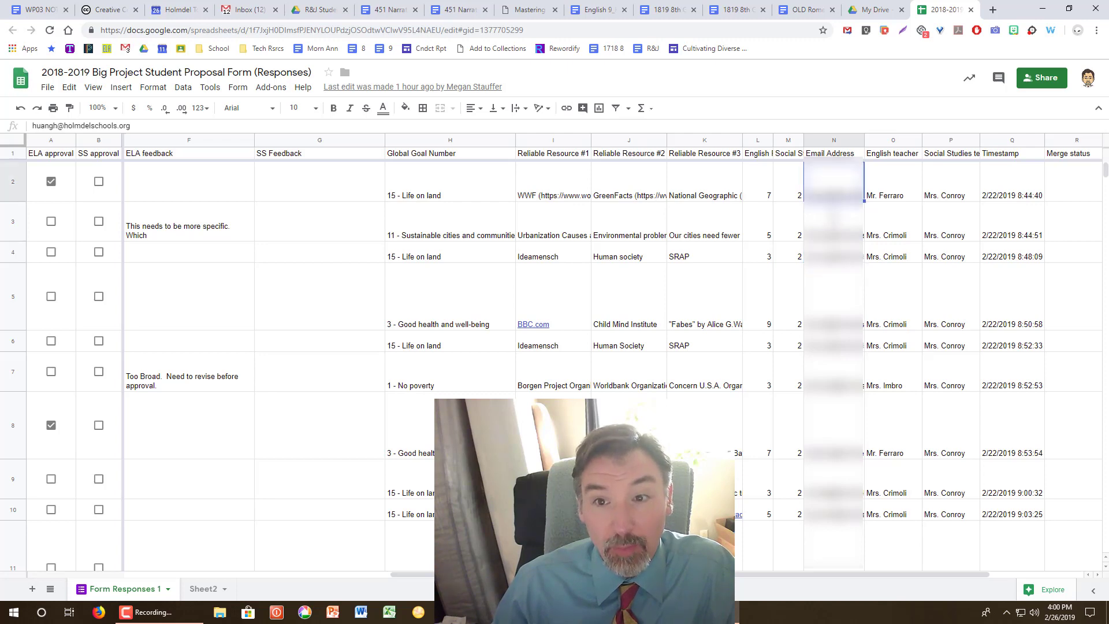
key("Down")
key("Down")
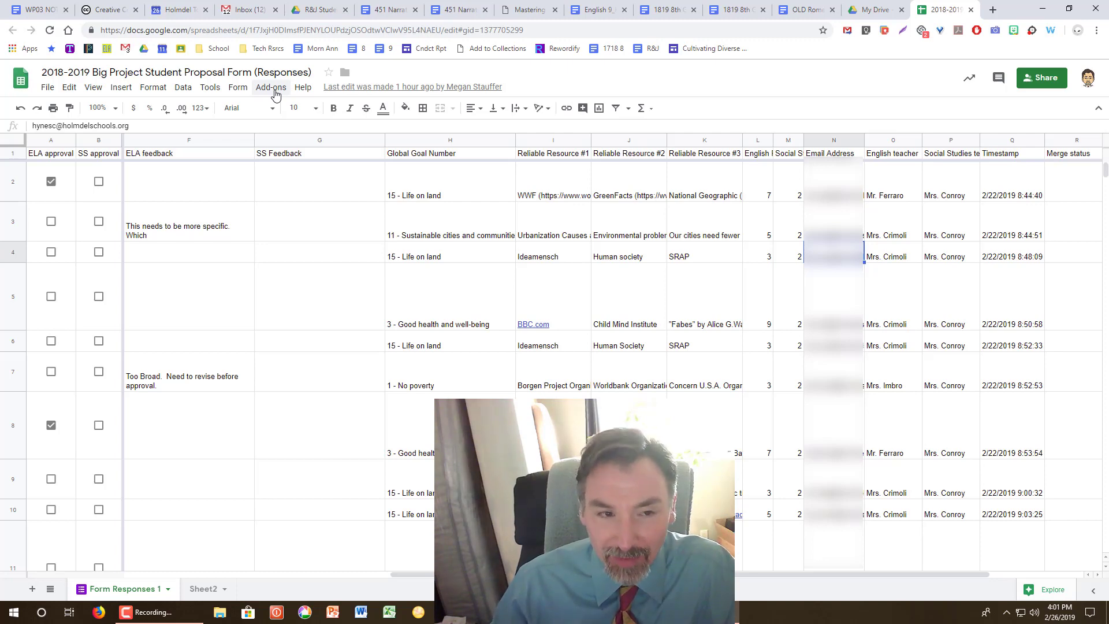
left_click(186, 227)
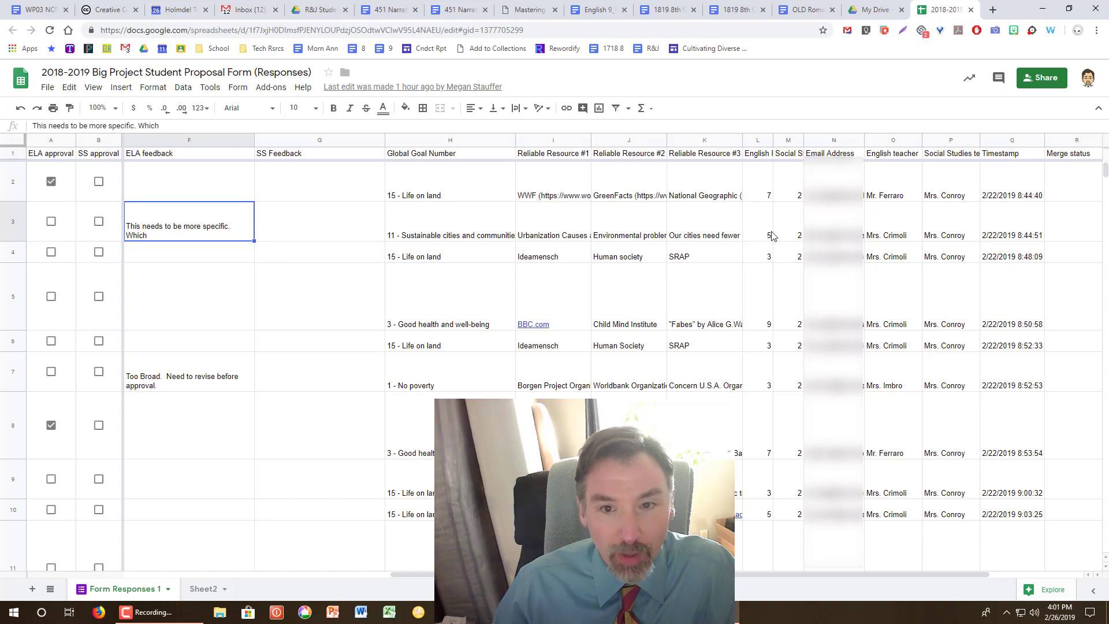
left_click(833, 221)
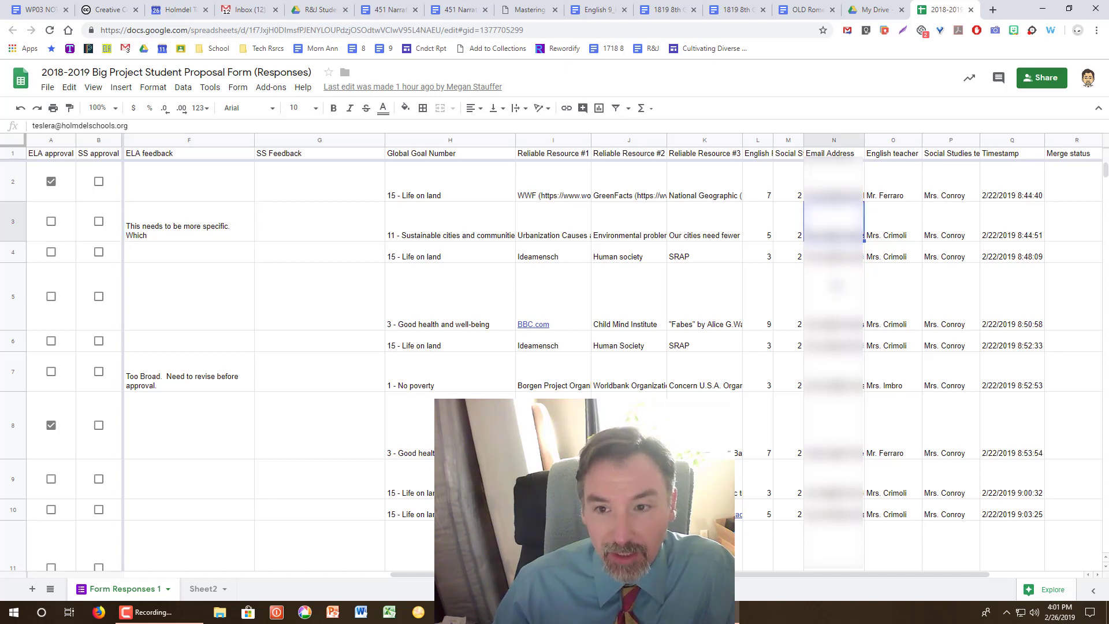
Search the spreadsheet's add-on store for "form mule".
left_click(267, 90)
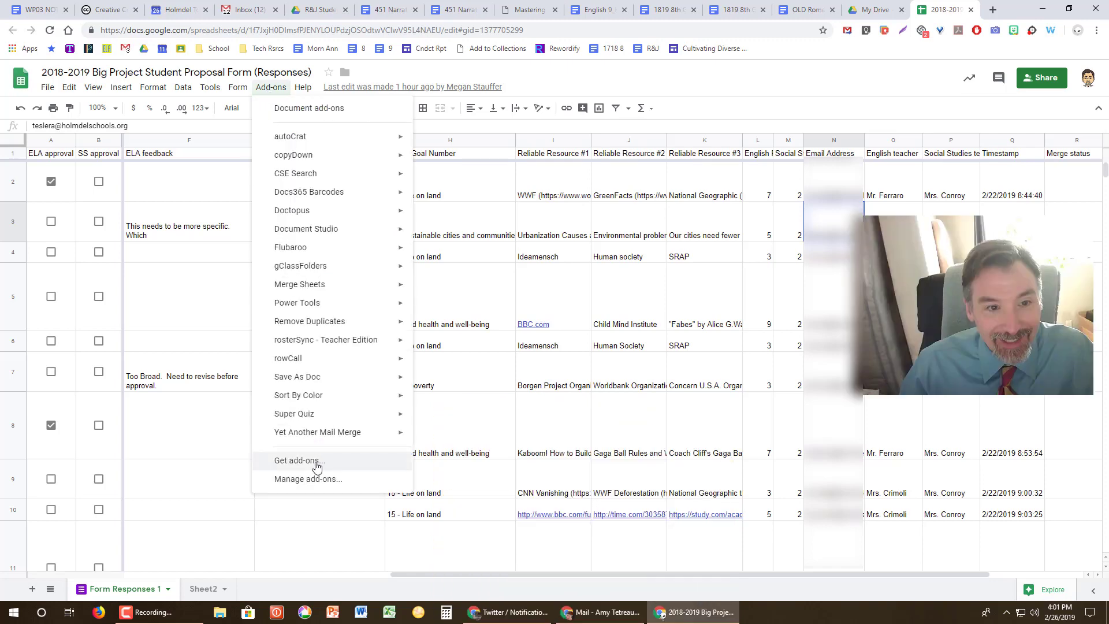
left_click(317, 466)
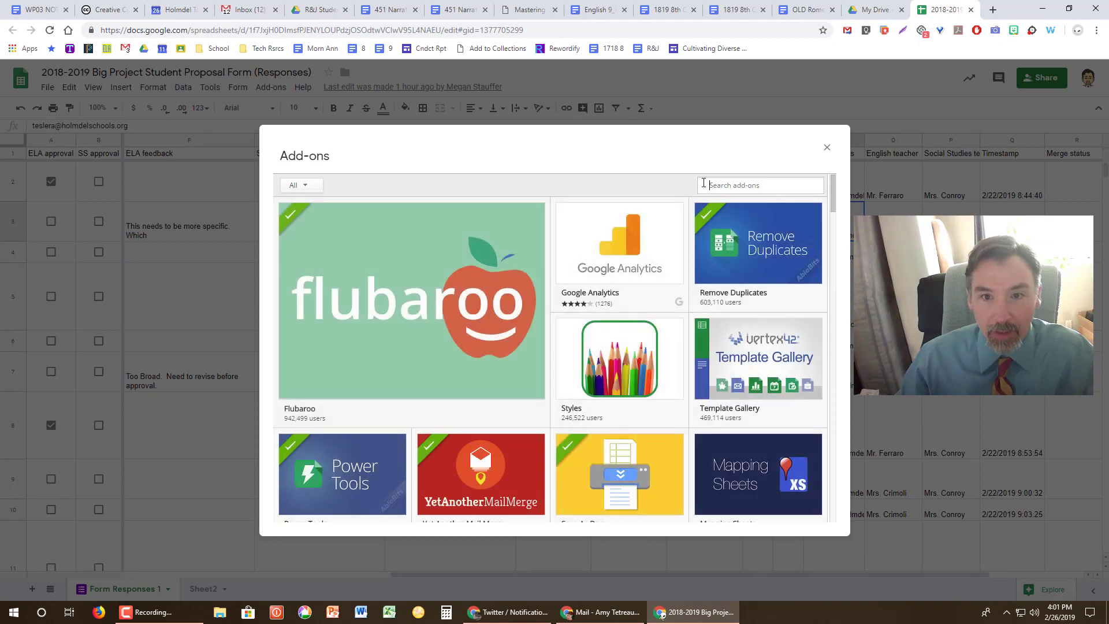
left_click(704, 183)
type("form mule")
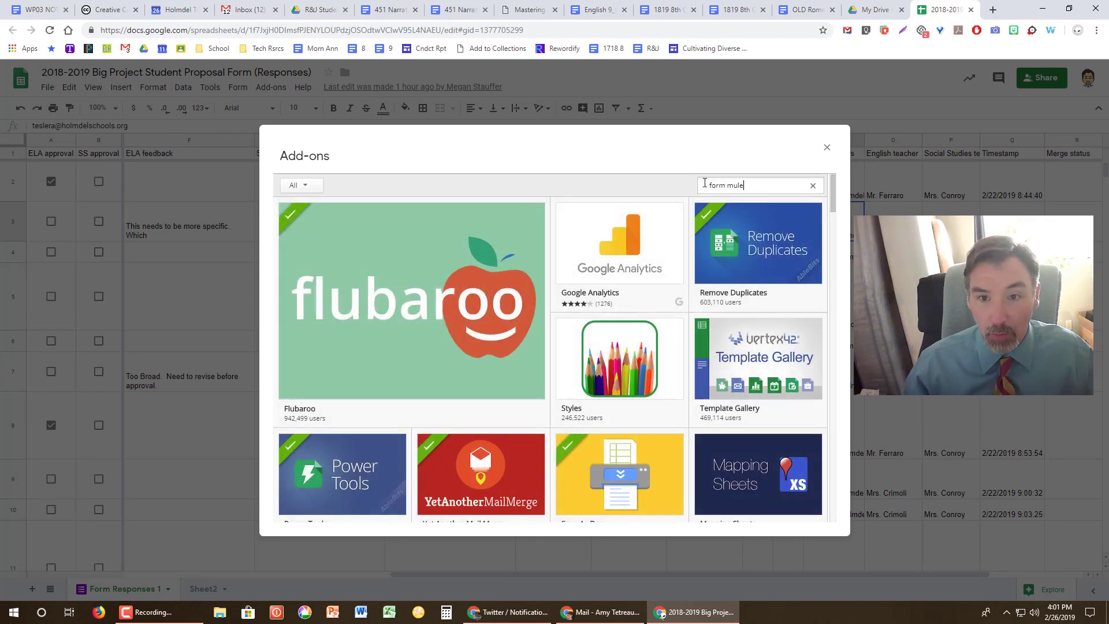
key("Return")
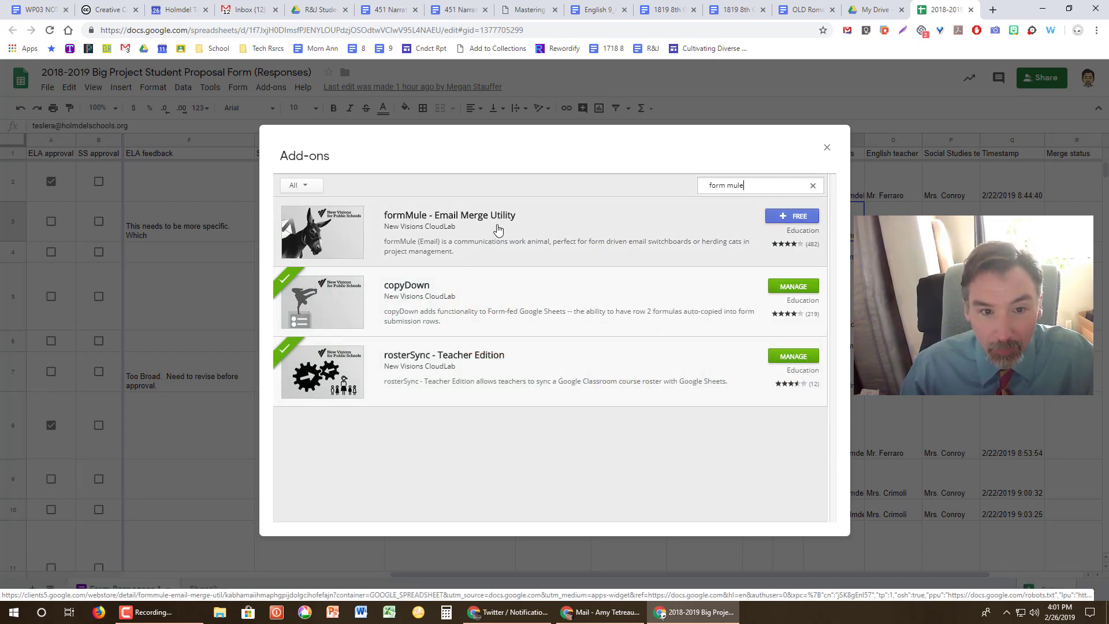
Install the free formMule - Email Merge Utility add-on and allow it access with the school Google account.
left_click(775, 221)
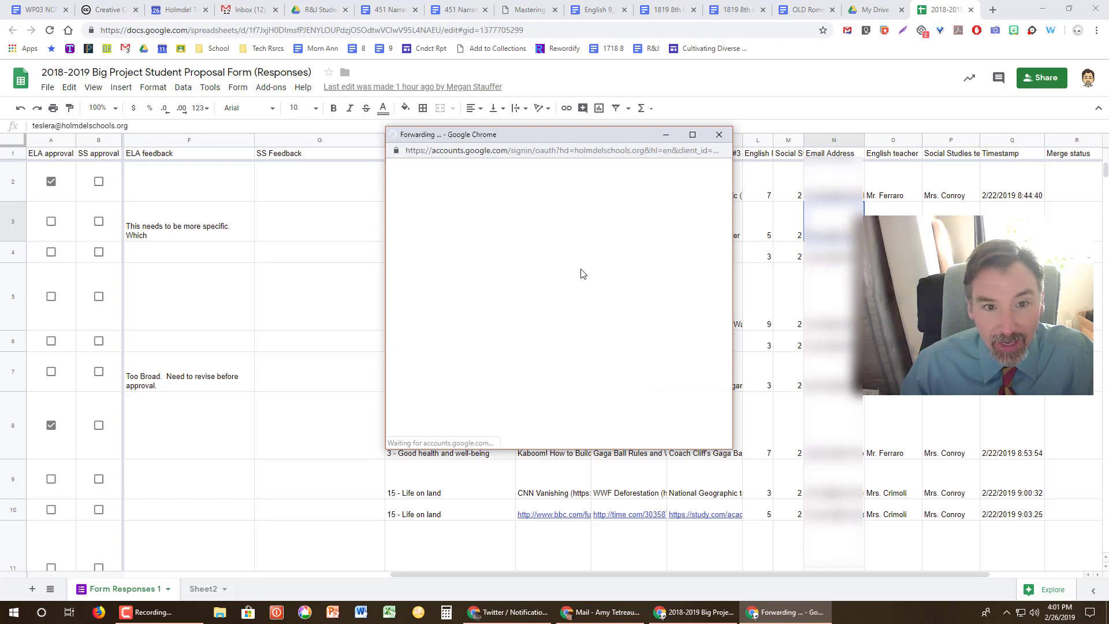
left_click(456, 285)
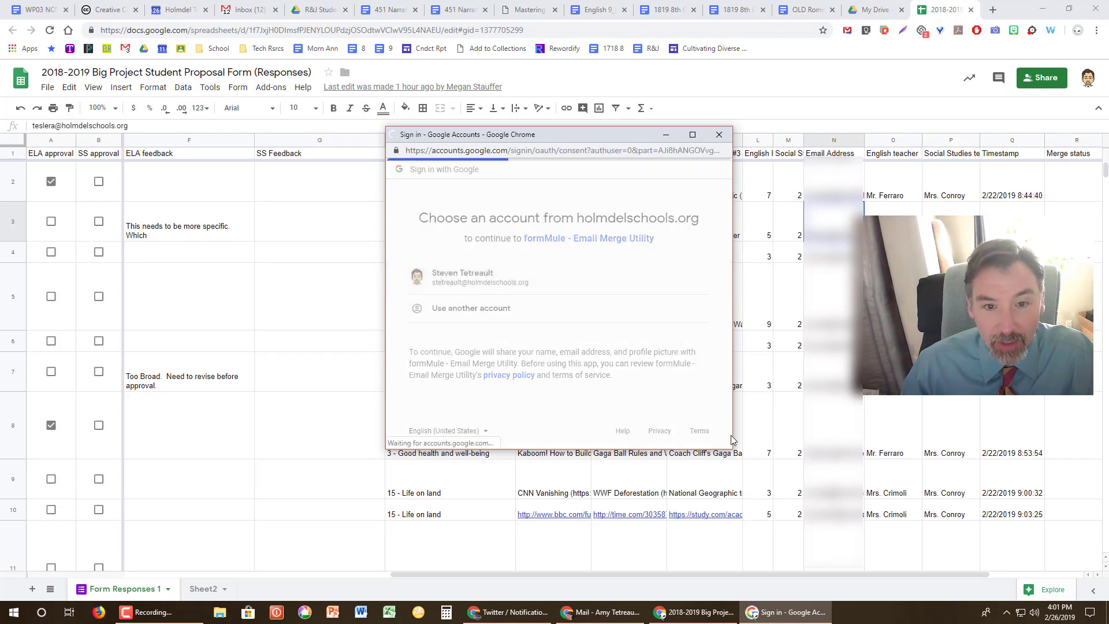
scroll(633, 393, "down", 5)
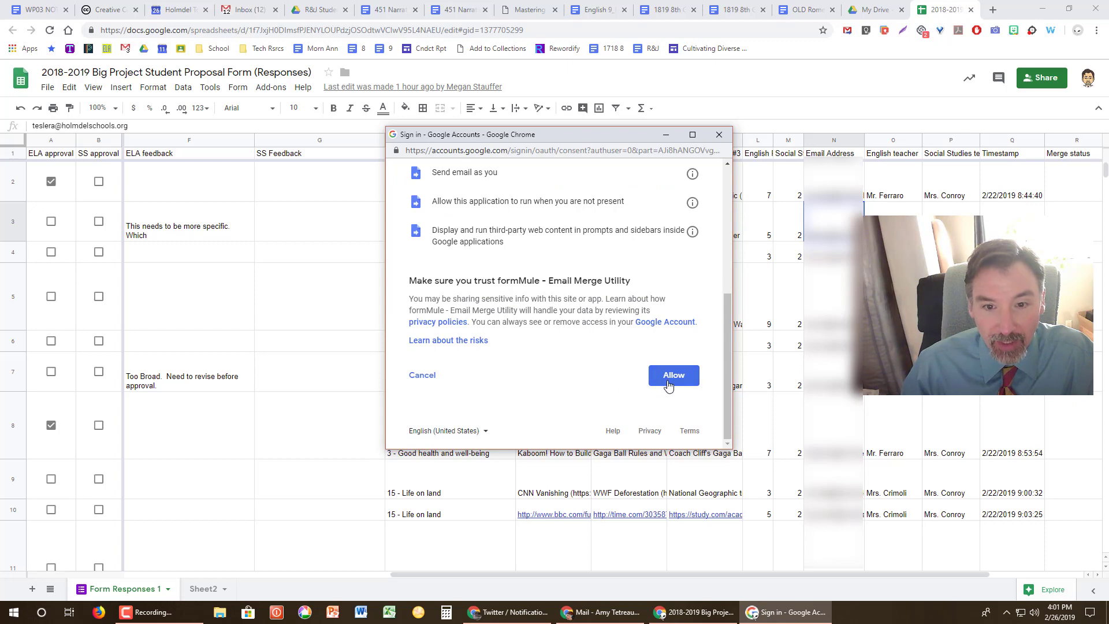
scroll(645, 370, "up", 5)
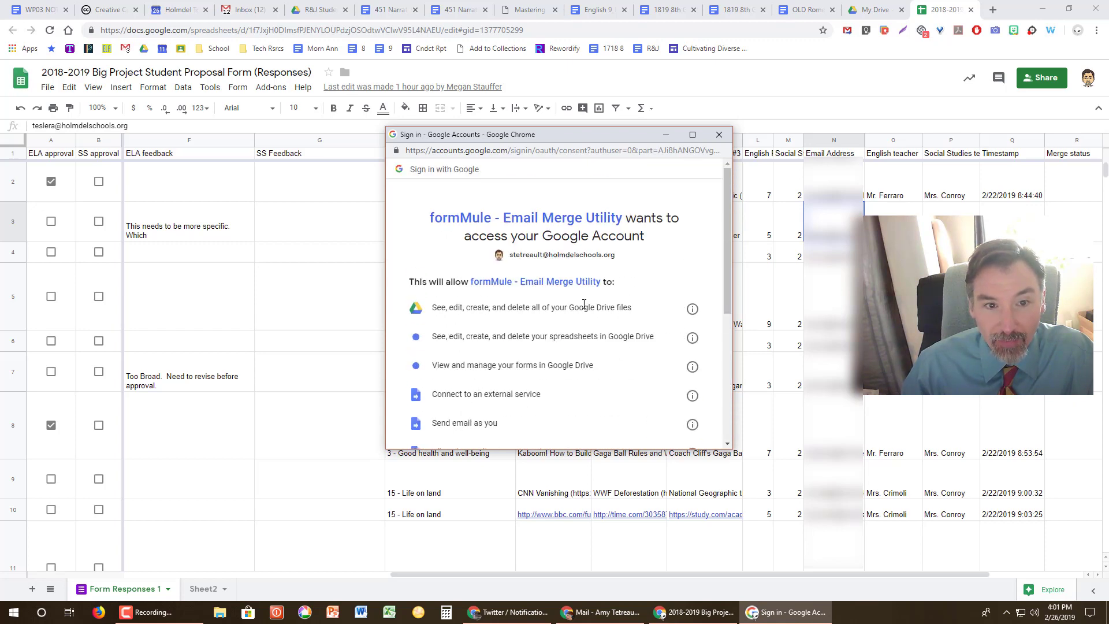
scroll(645, 370, "down", 5)
left_click(668, 374)
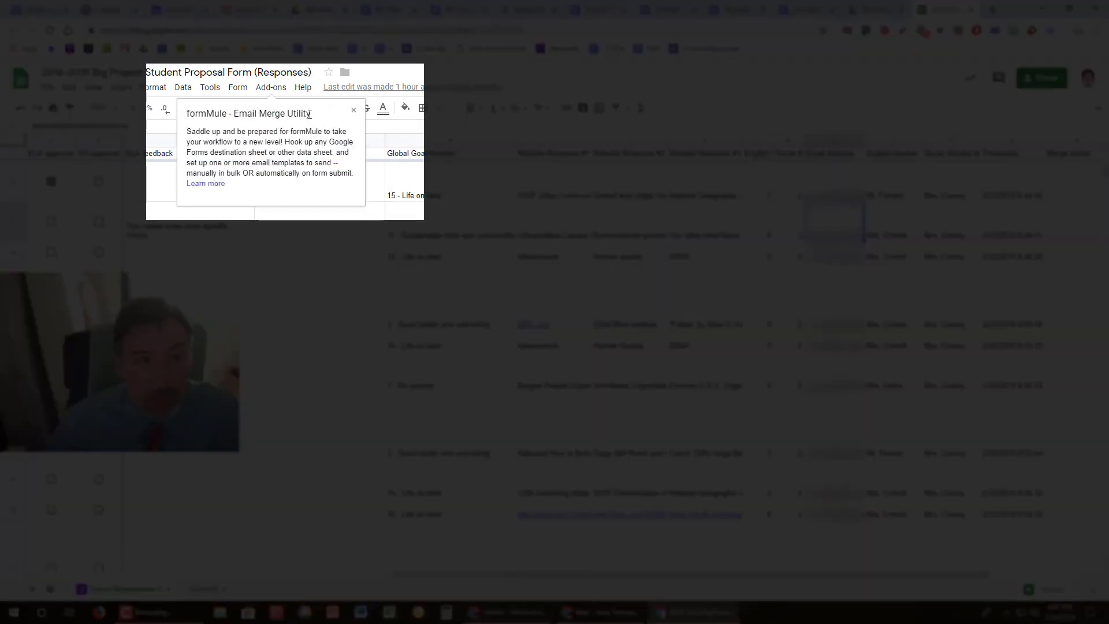
Start the formMule setup with Form Responses 1 as the merge source, leave both triggers off, and proceed to templates and send conditions.
left_click(282, 91)
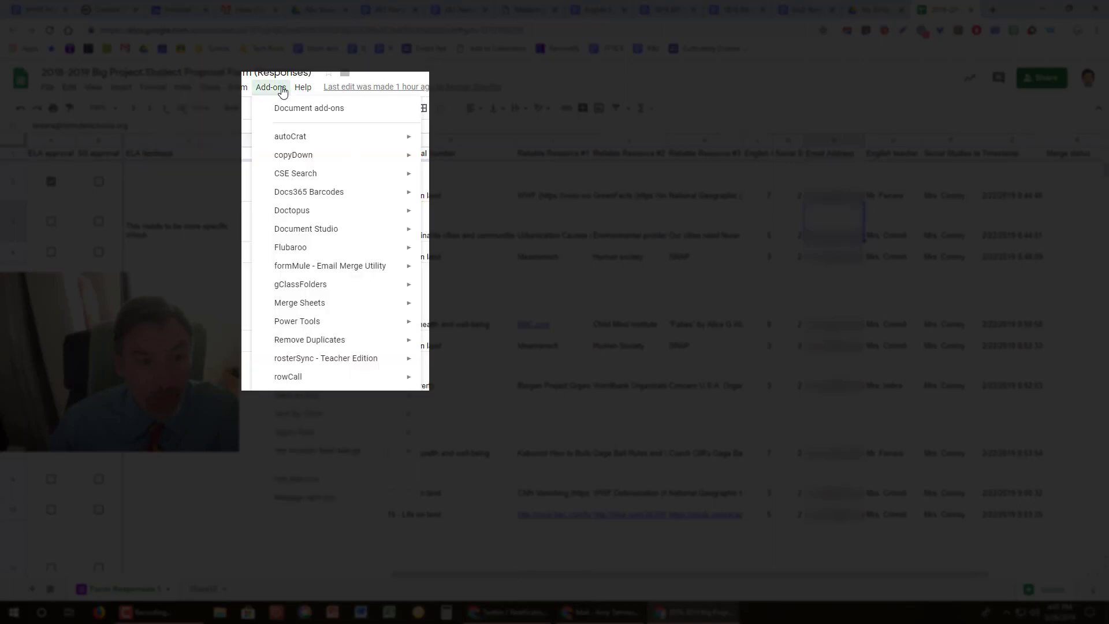
mouse_move(310, 266)
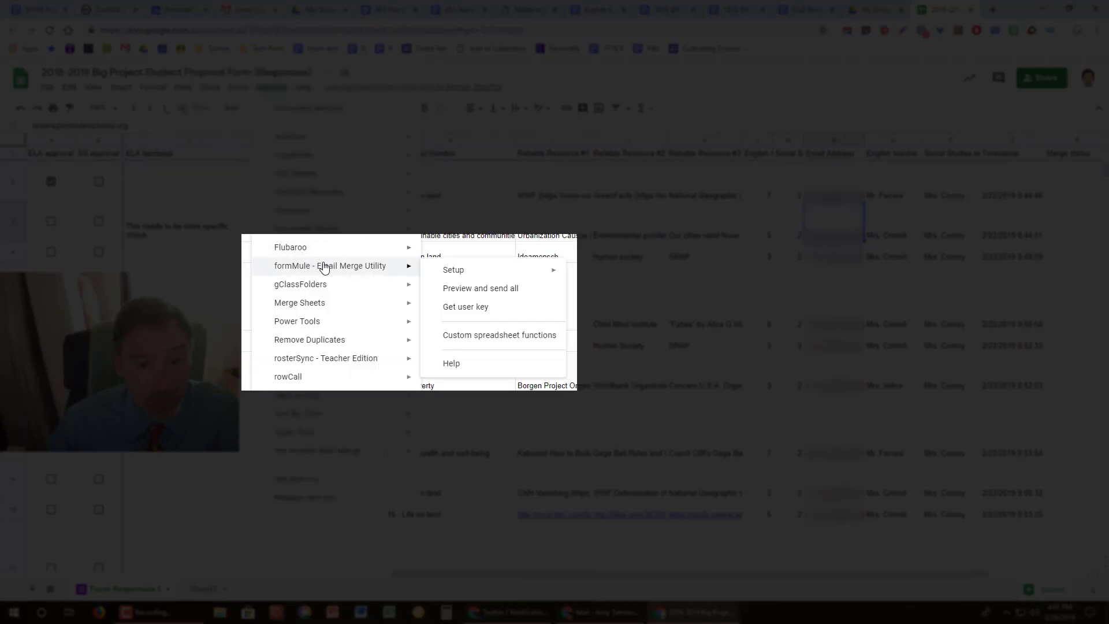
mouse_move(460, 275)
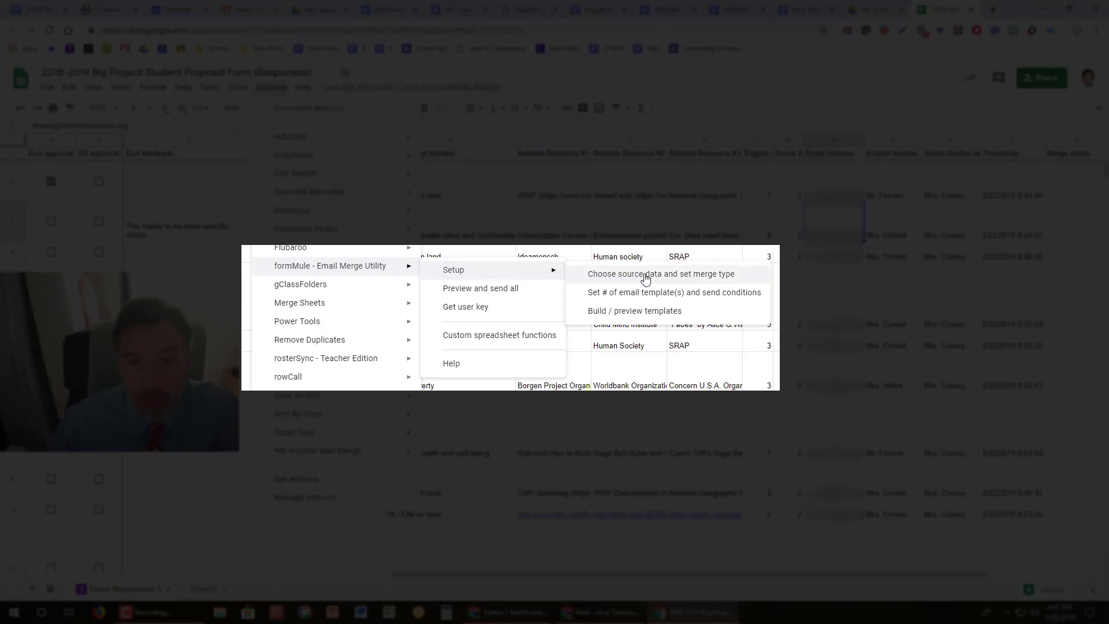
left_click(638, 279)
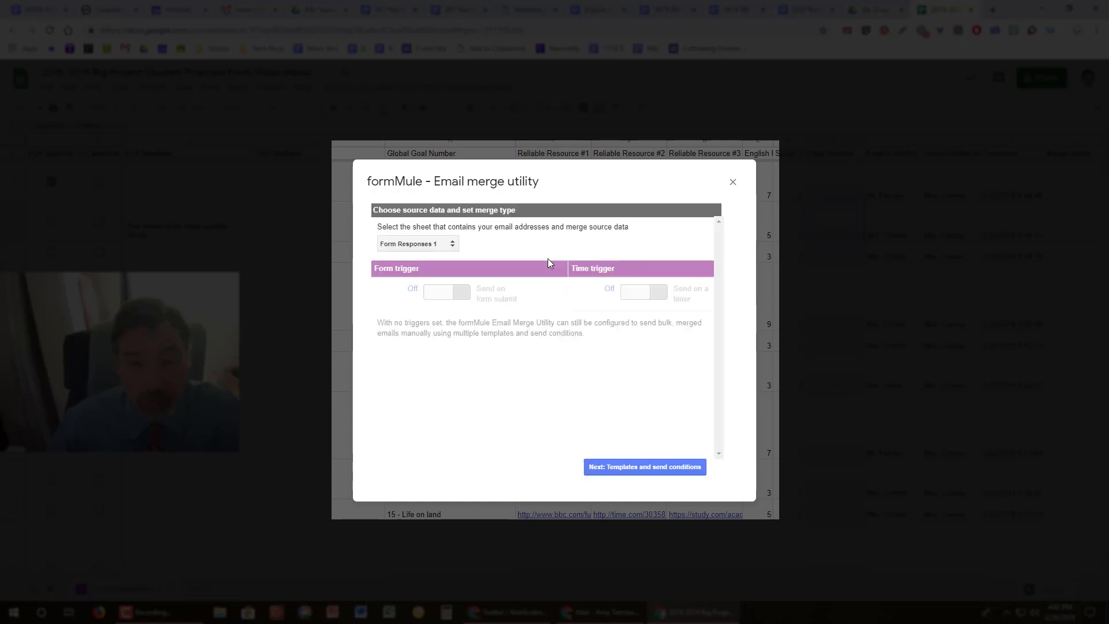
left_click(453, 245)
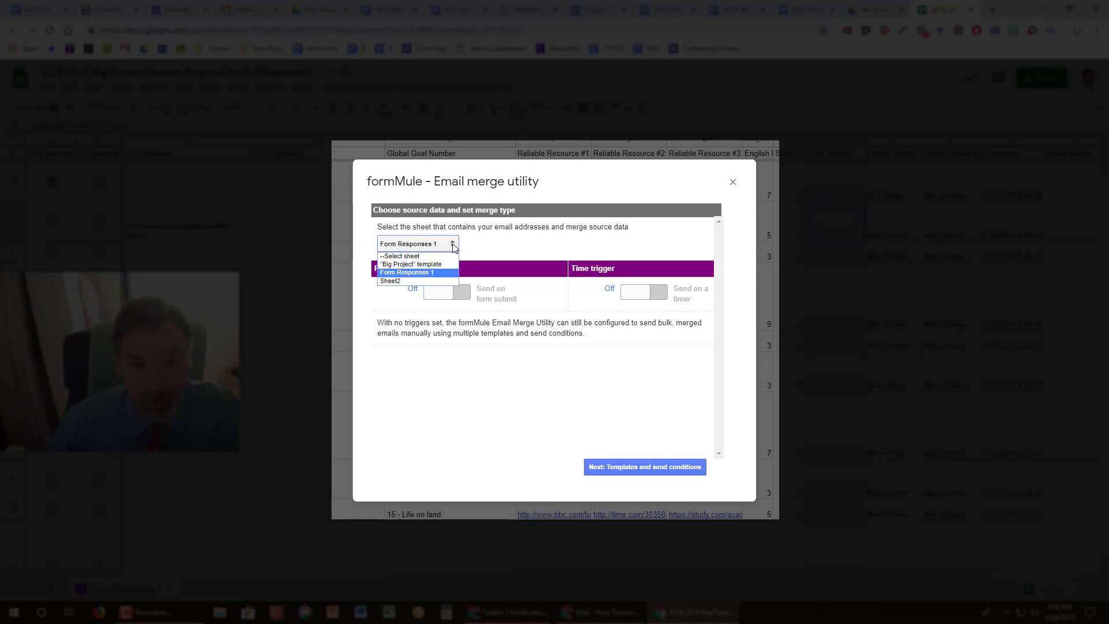
left_click(435, 278)
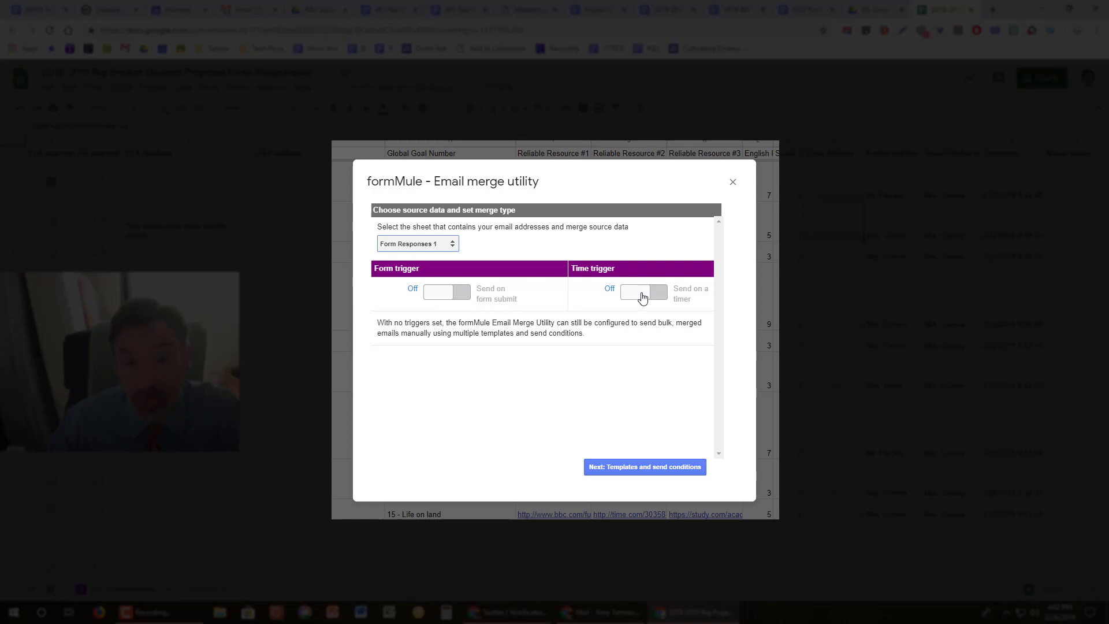
left_click(628, 469)
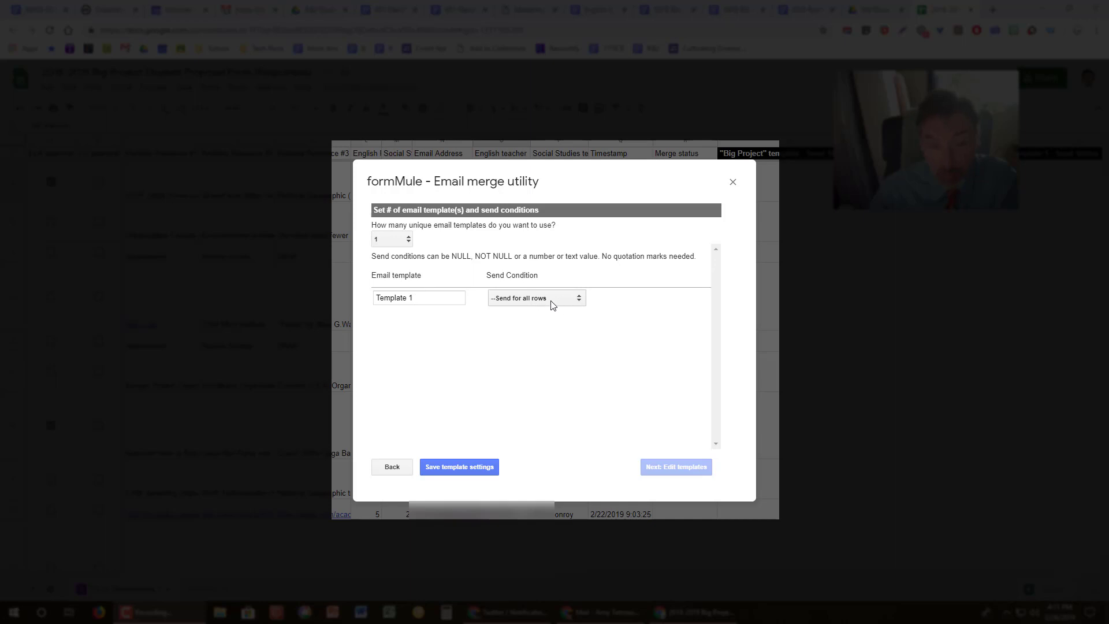
Set Template 1 to send only if English teacher equals the teacher's title and surname, and save the template settings.
triple_click(433, 297)
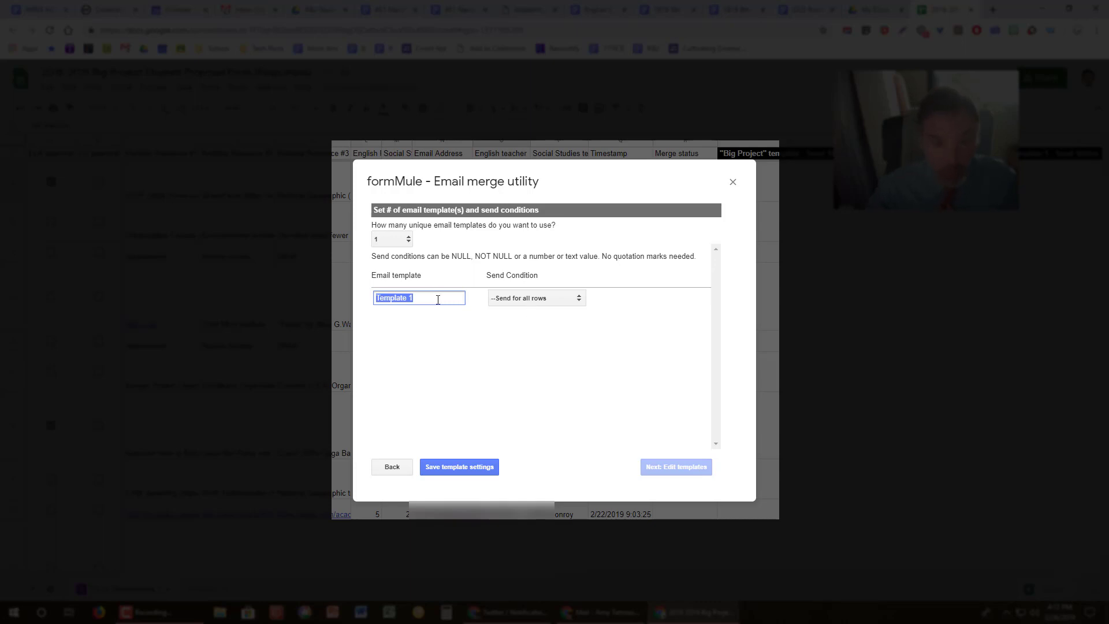
left_click(580, 299)
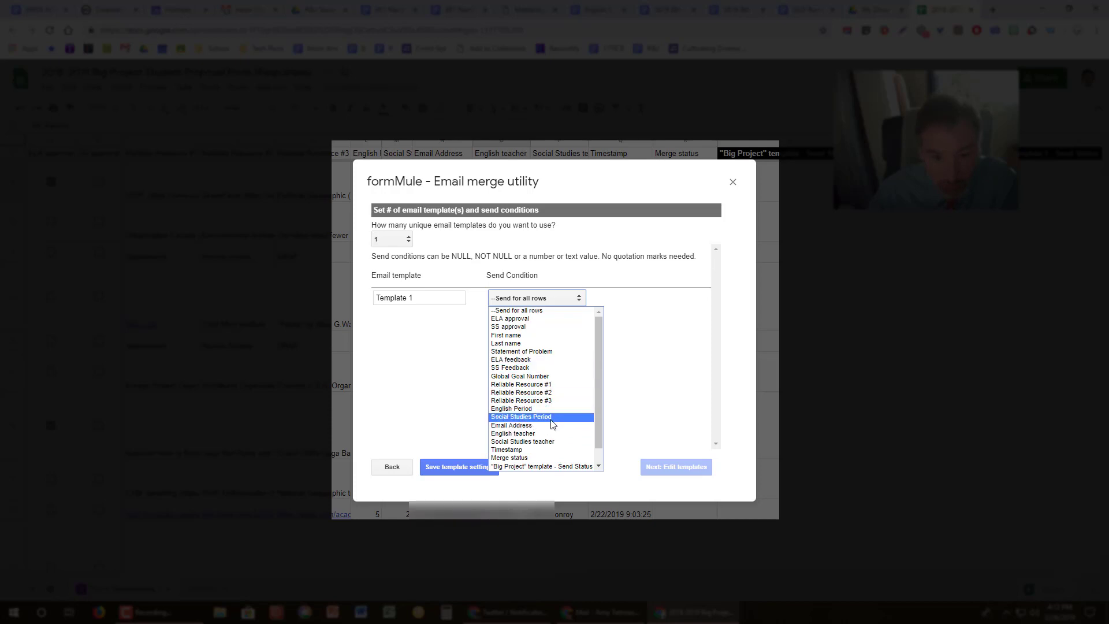
left_click(508, 434)
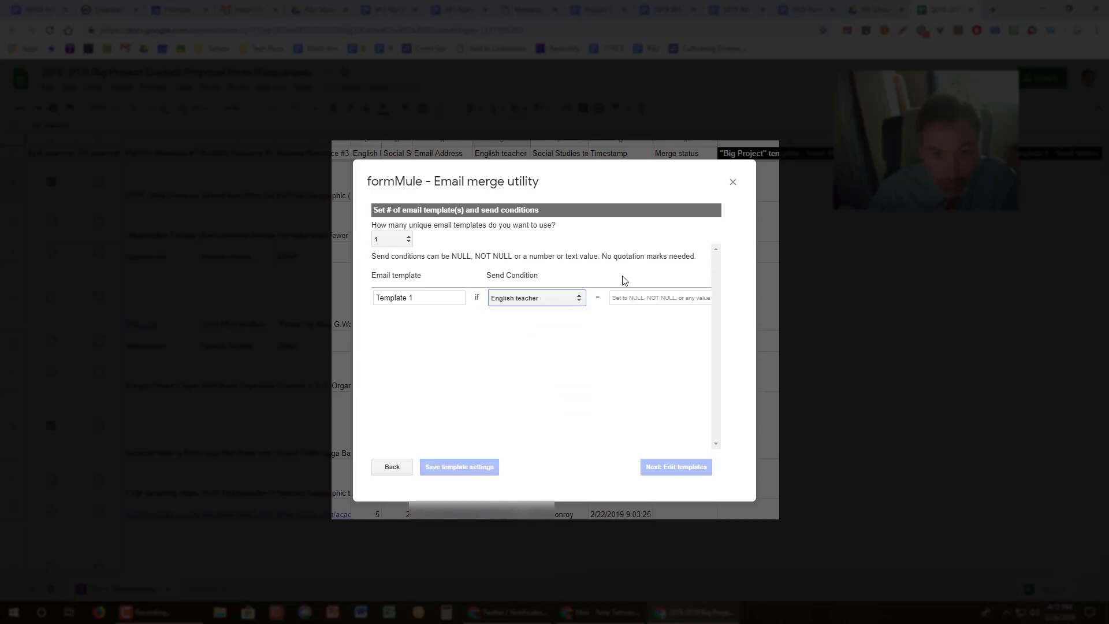
left_click(625, 300)
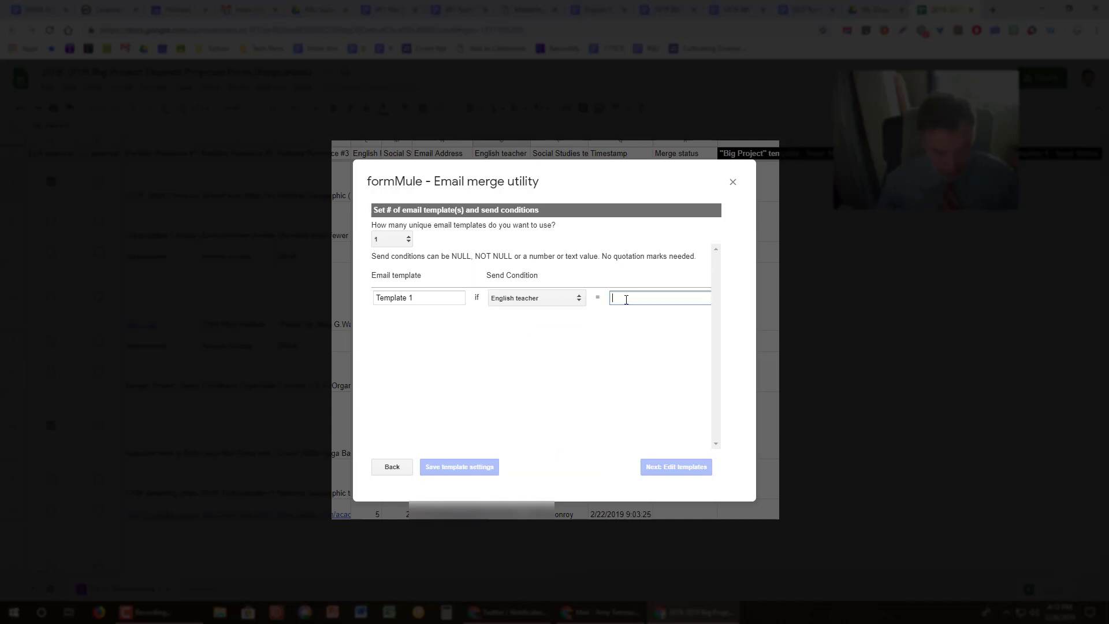
type("Dr. Tetreault")
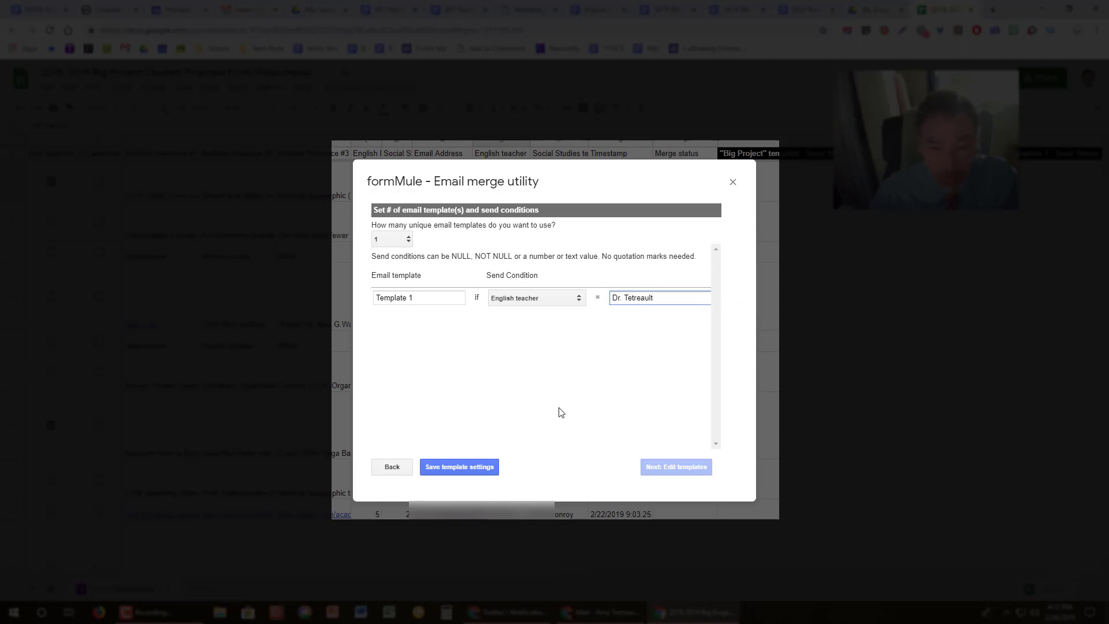
left_click(471, 467)
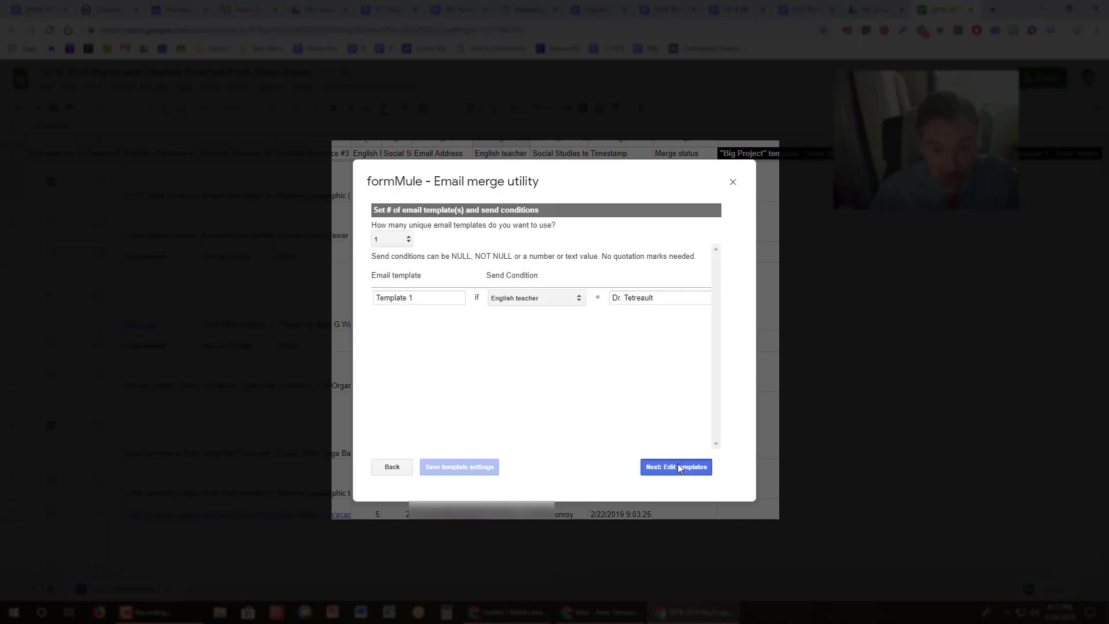
Open Template 1 for editing and address it to the Email Address merge tag.
left_click(679, 465)
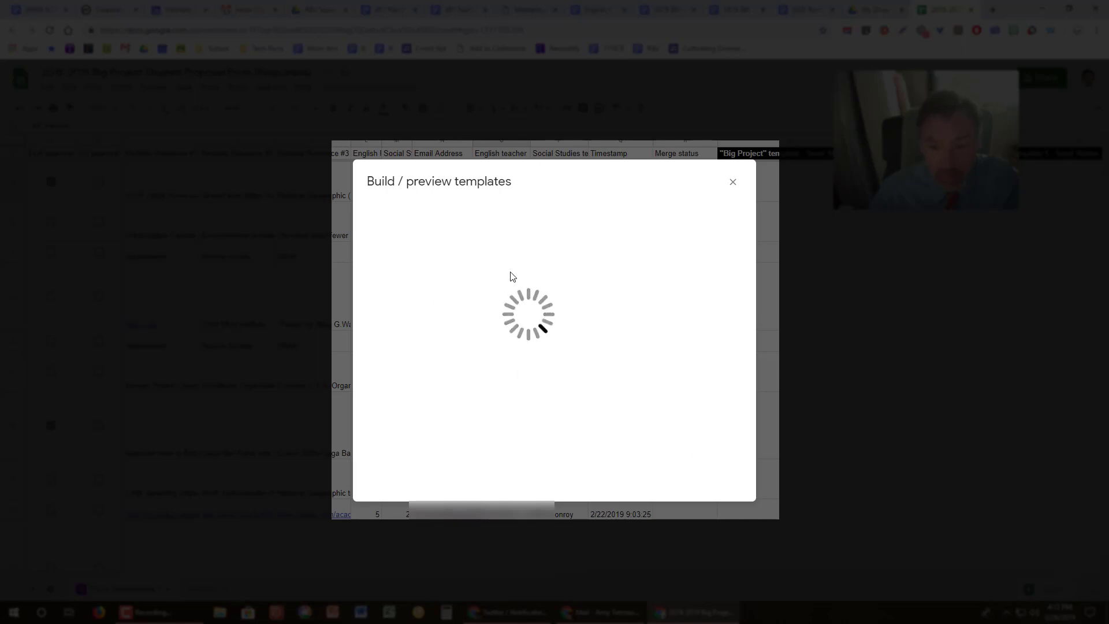
left_click(502, 254)
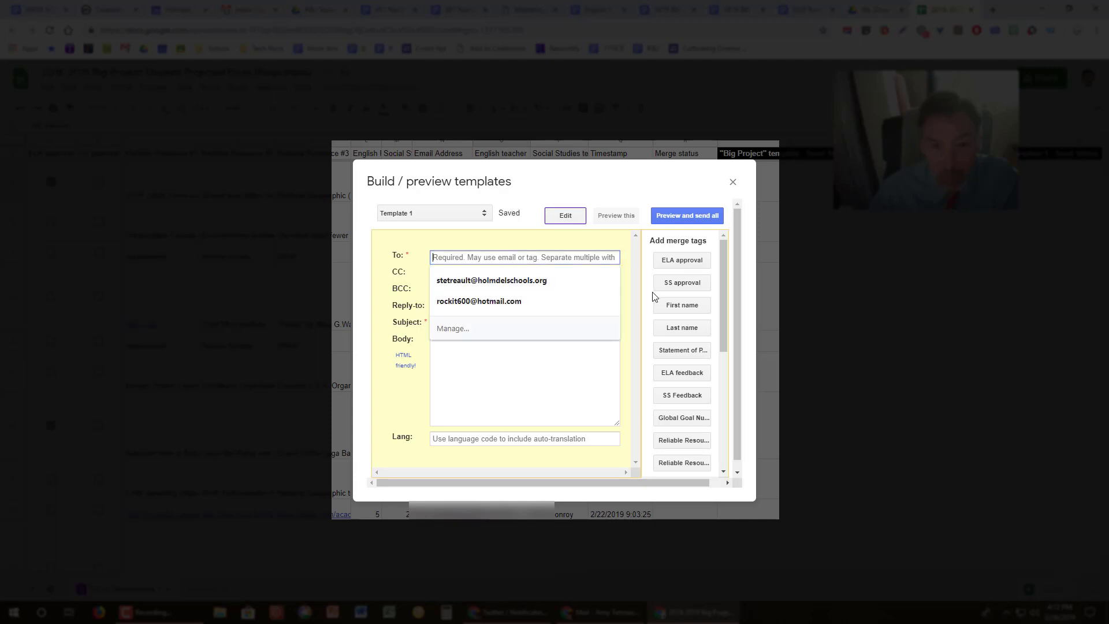
left_click_drag(726, 326, 727, 296)
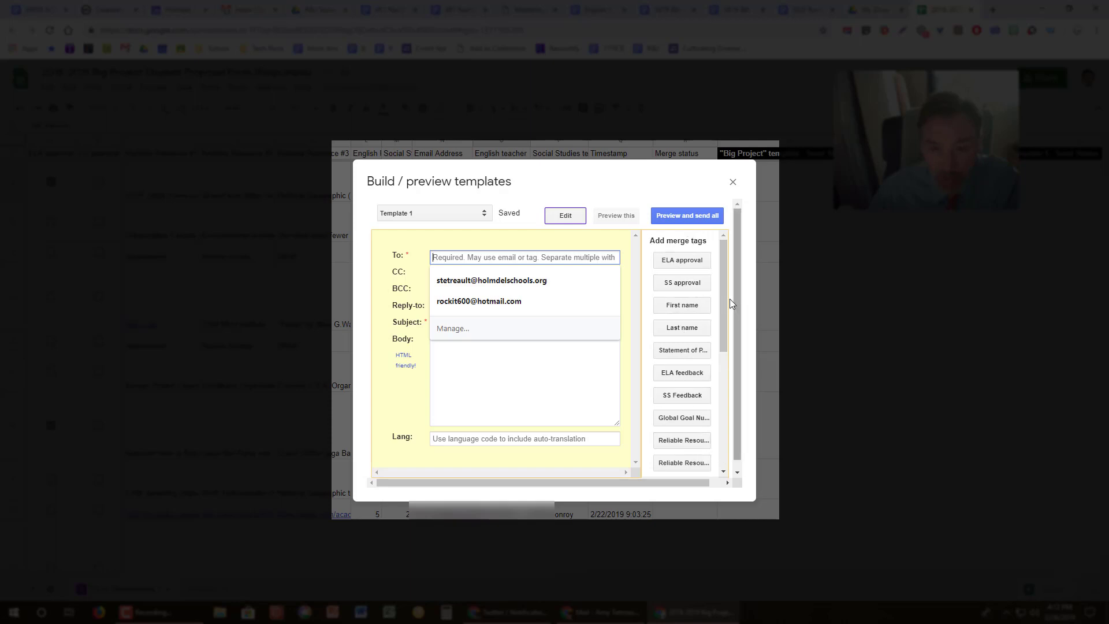
left_click_drag(724, 298, 720, 425)
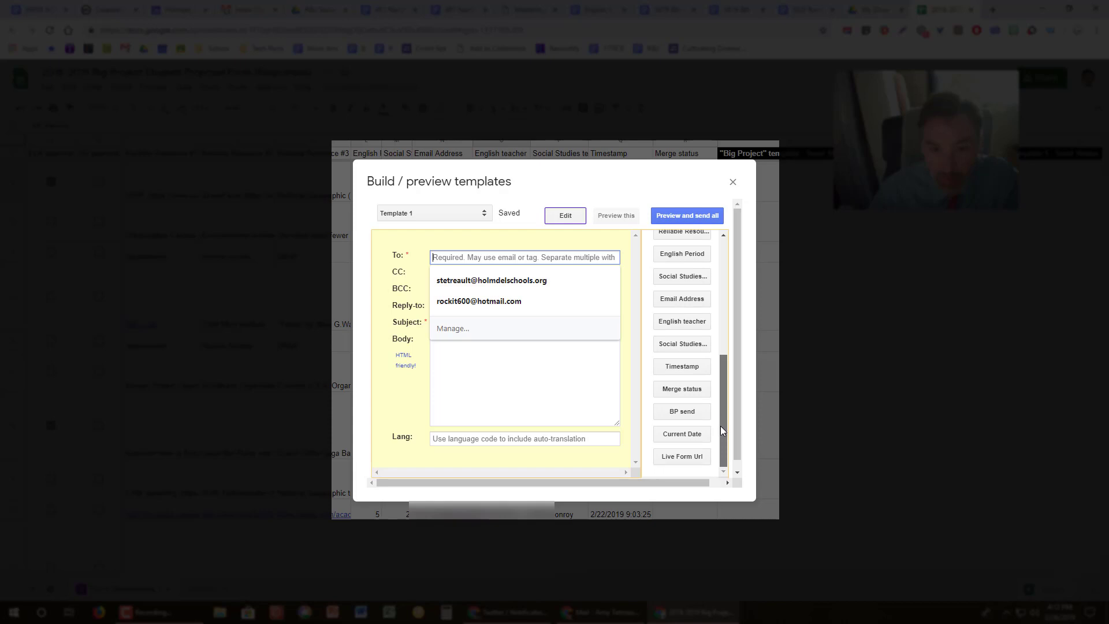
left_click(684, 304)
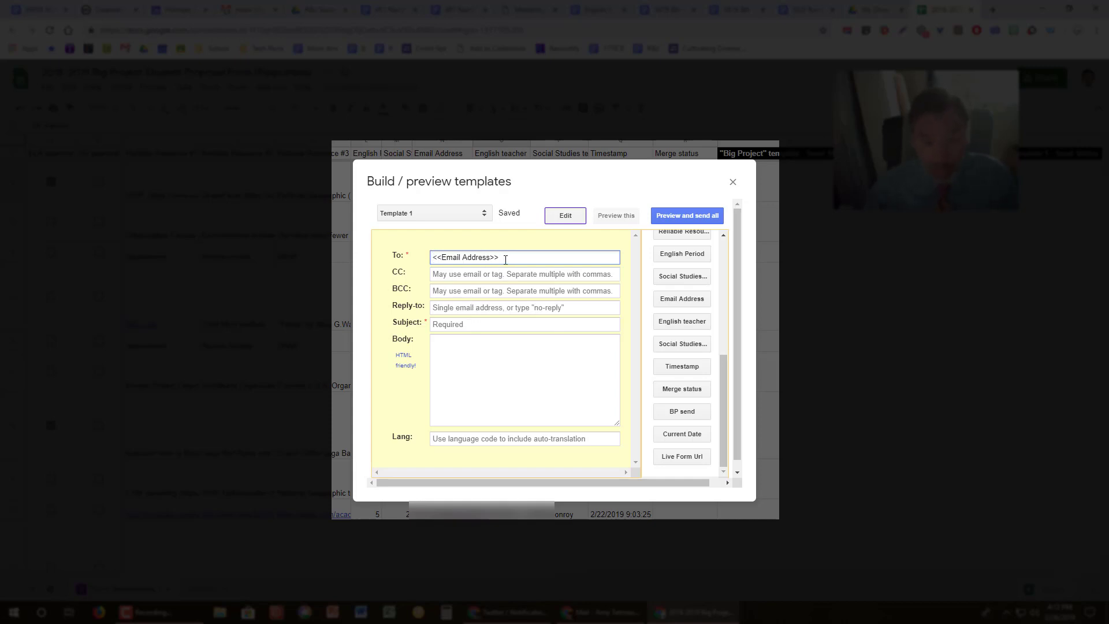
Enter the email template's subject as: Feedback on your "Big Project" proposal.
left_click(492, 324)
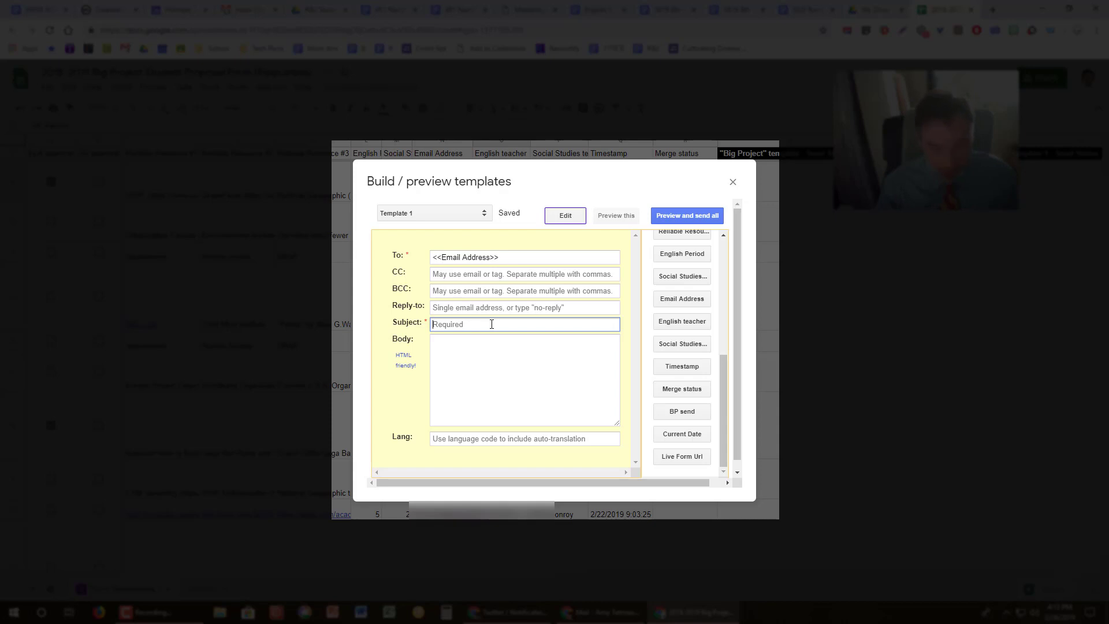
type("Feedback on y")
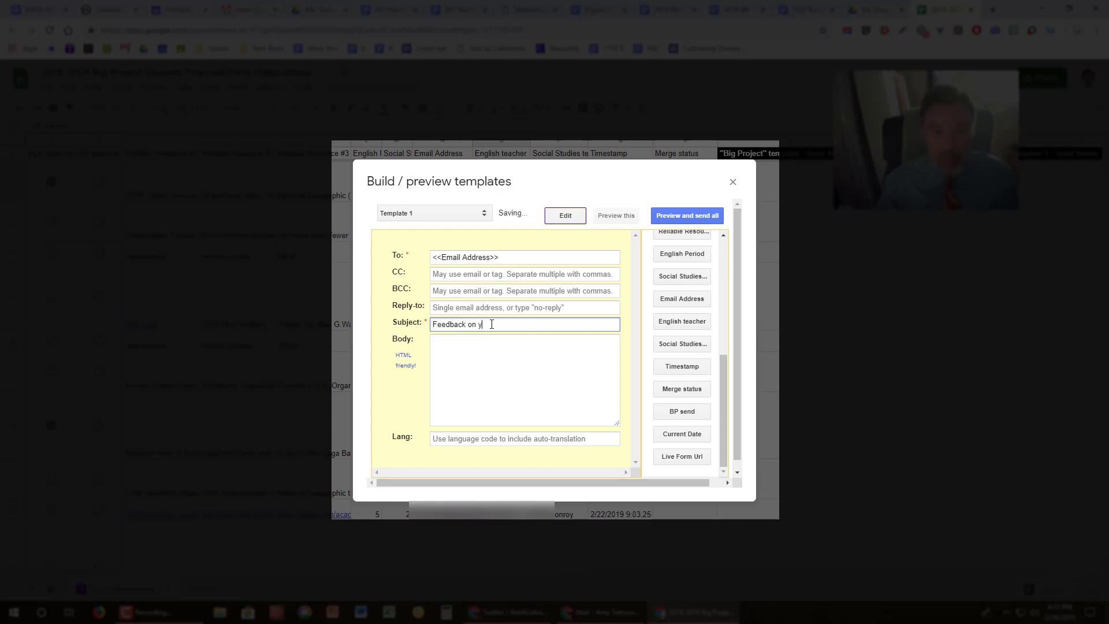
type("our \"Big Por")
type("proposal")
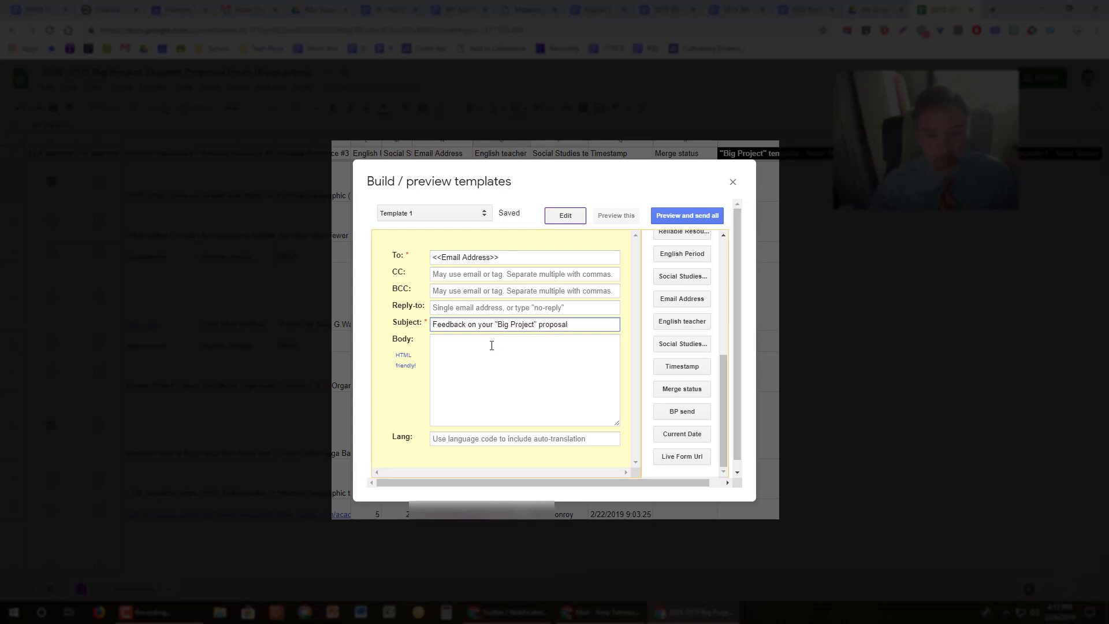
Begin the email body of Template 1 with the greeting "Hey there,".
left_click(491, 345)
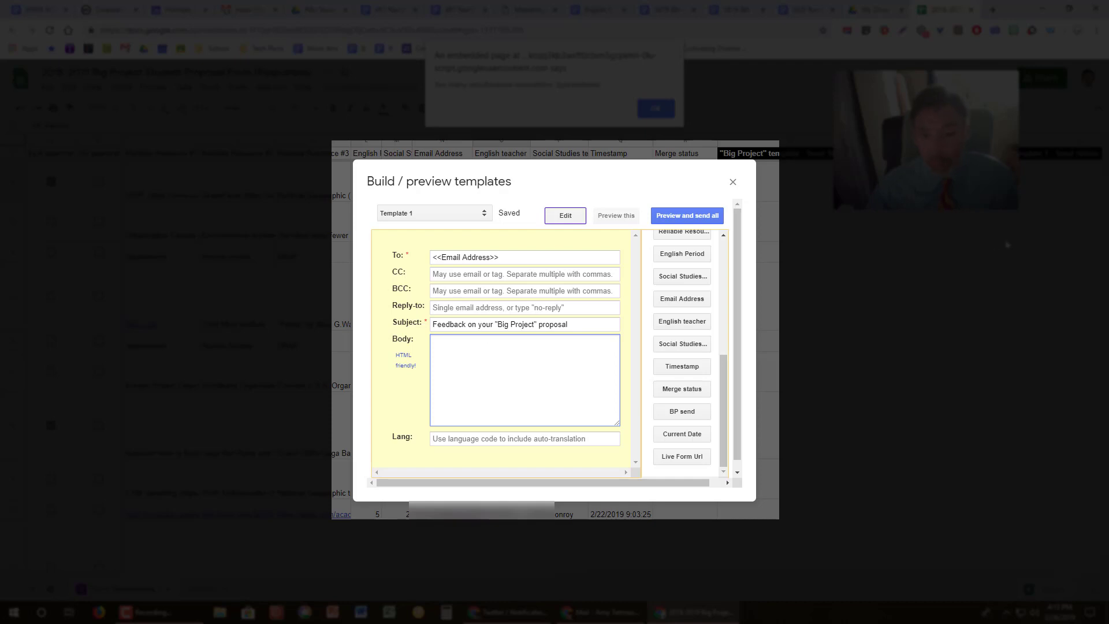
key("Return")
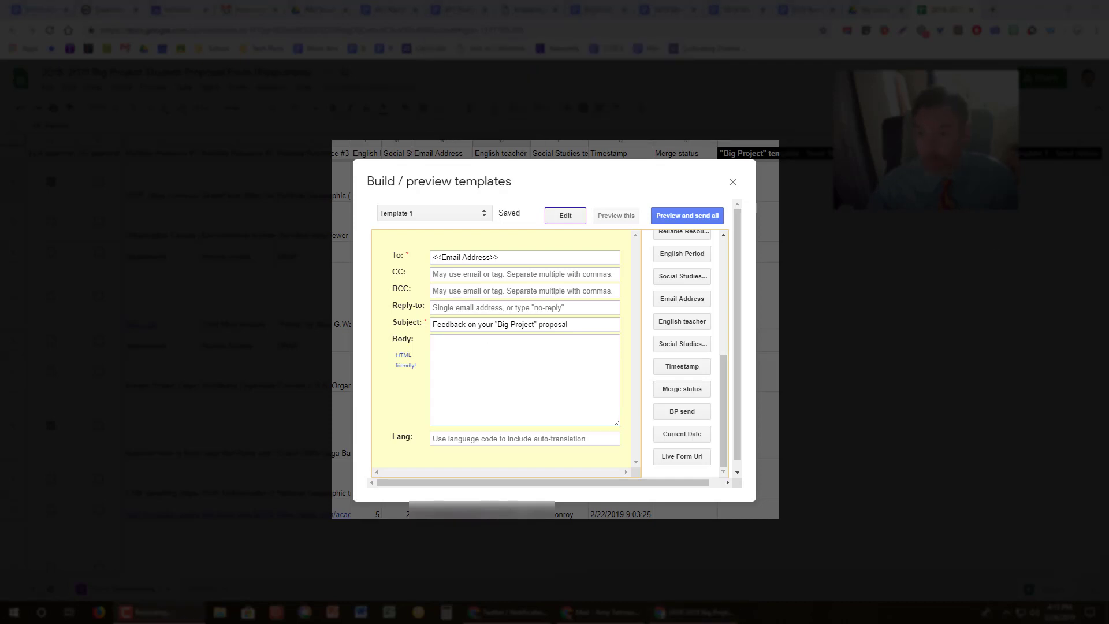
left_click(452, 345)
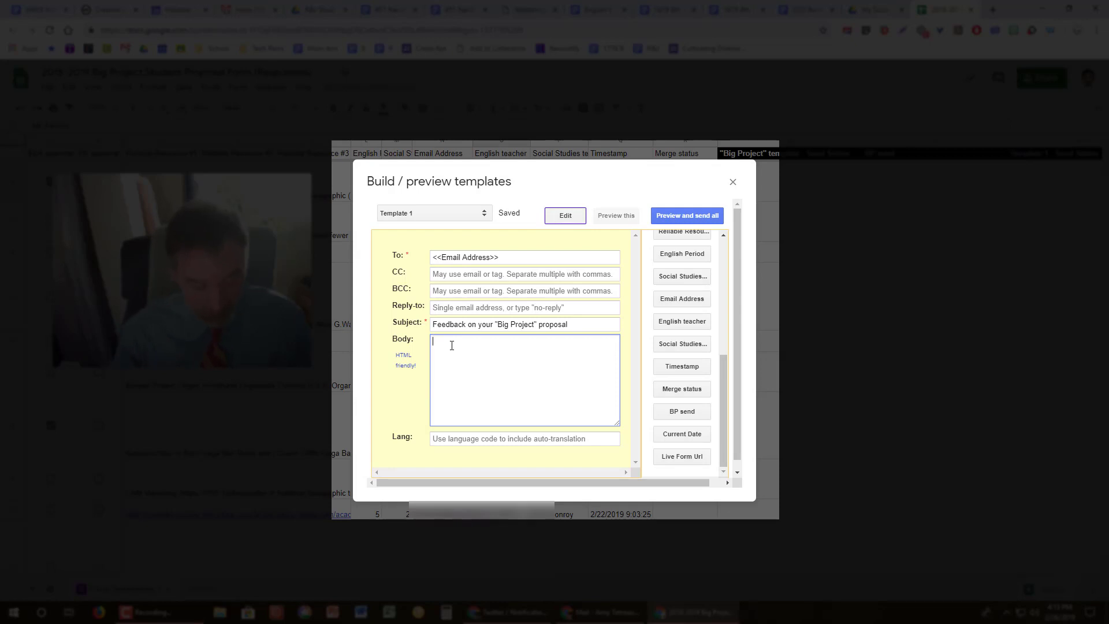
type("Hey")
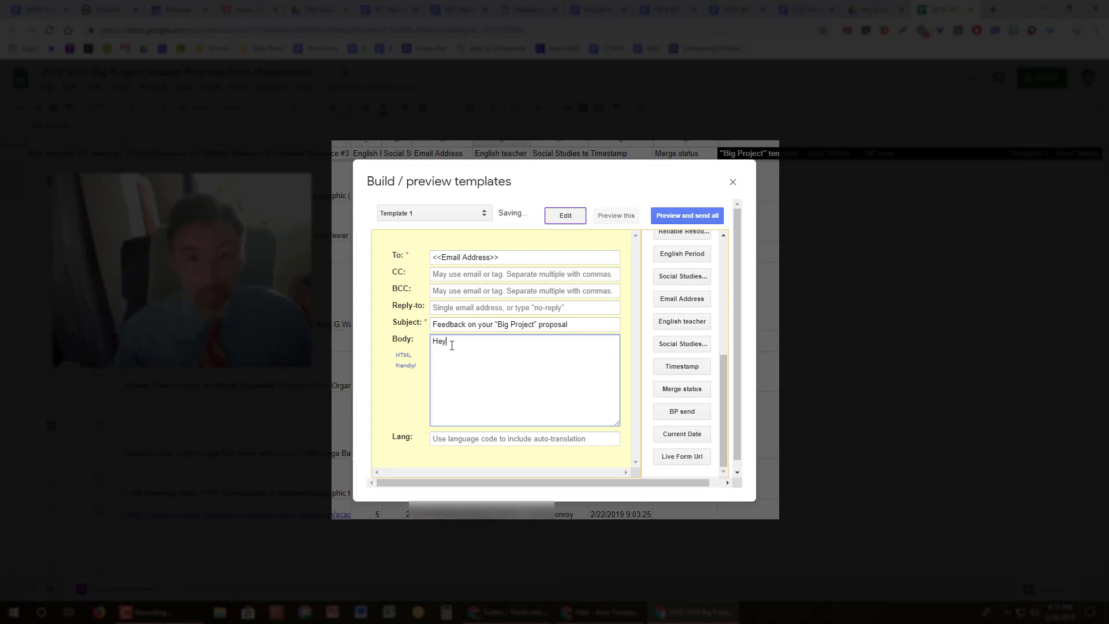
type(" there,")
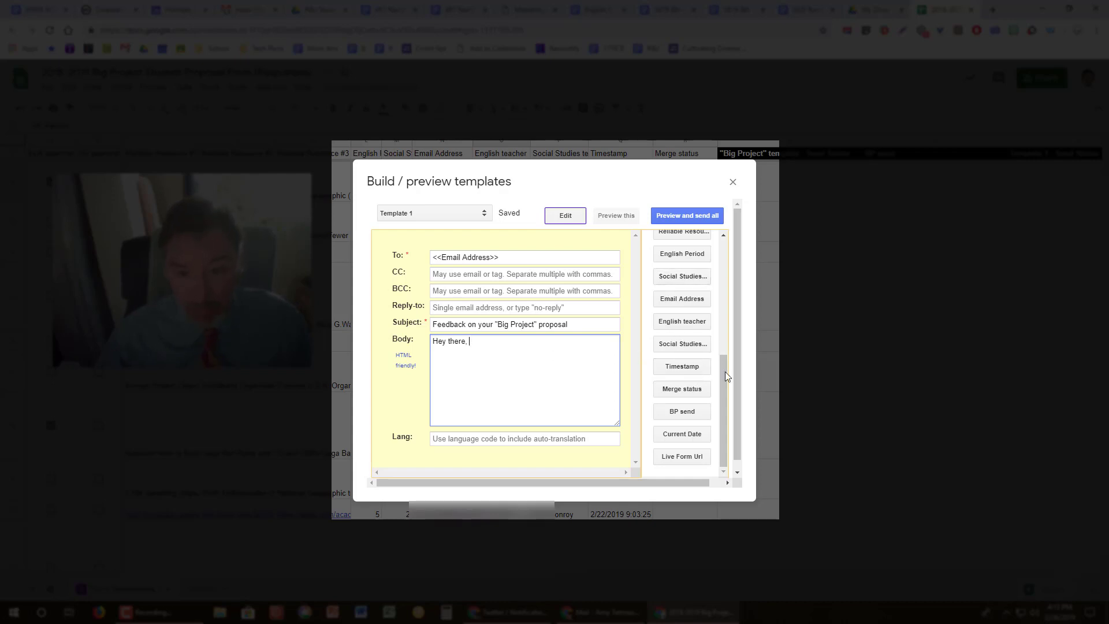
Complete the greeting with the First name merge tag, remove the "First name:" label before it, and end the line with a dash.
left_click_drag(726, 398, 722, 254)
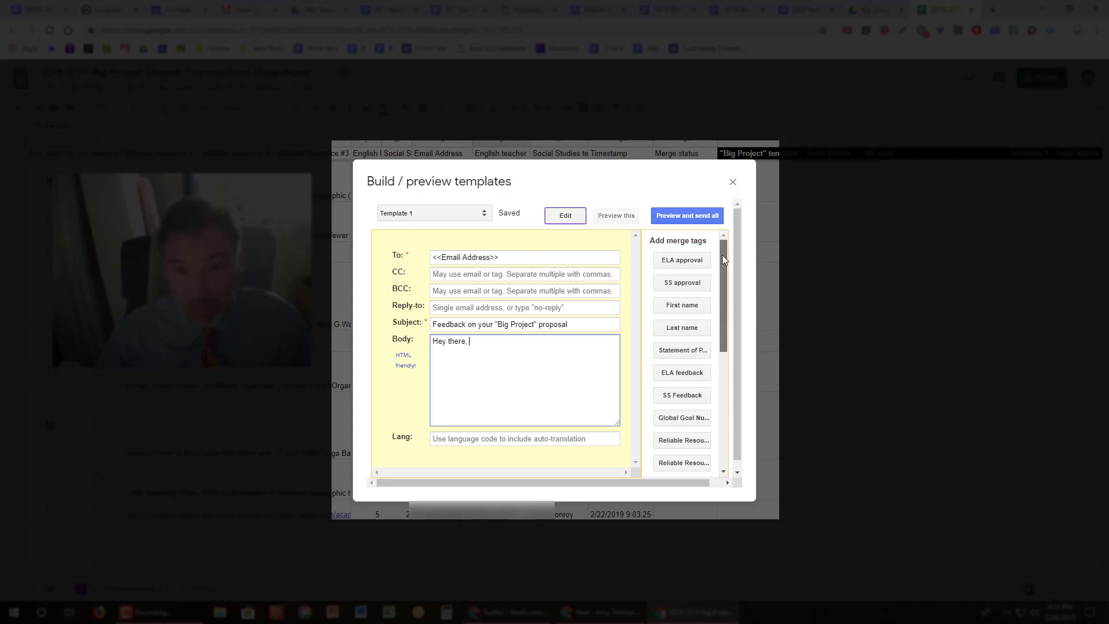
left_click(682, 310)
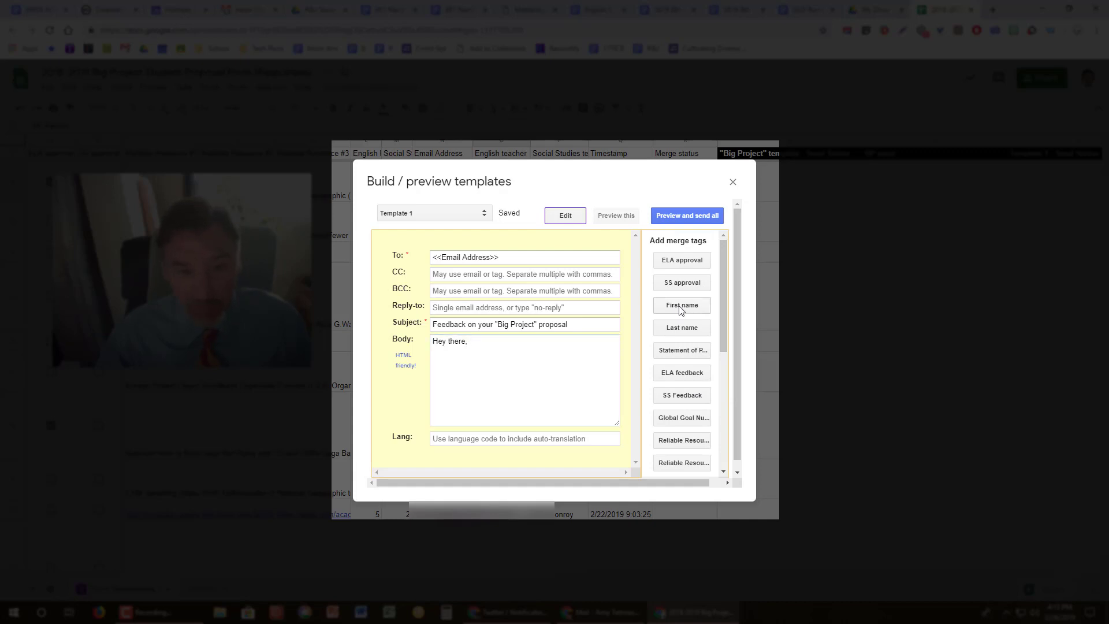
left_click(468, 341)
type(",")
left_click_drag(469, 342, 512, 343)
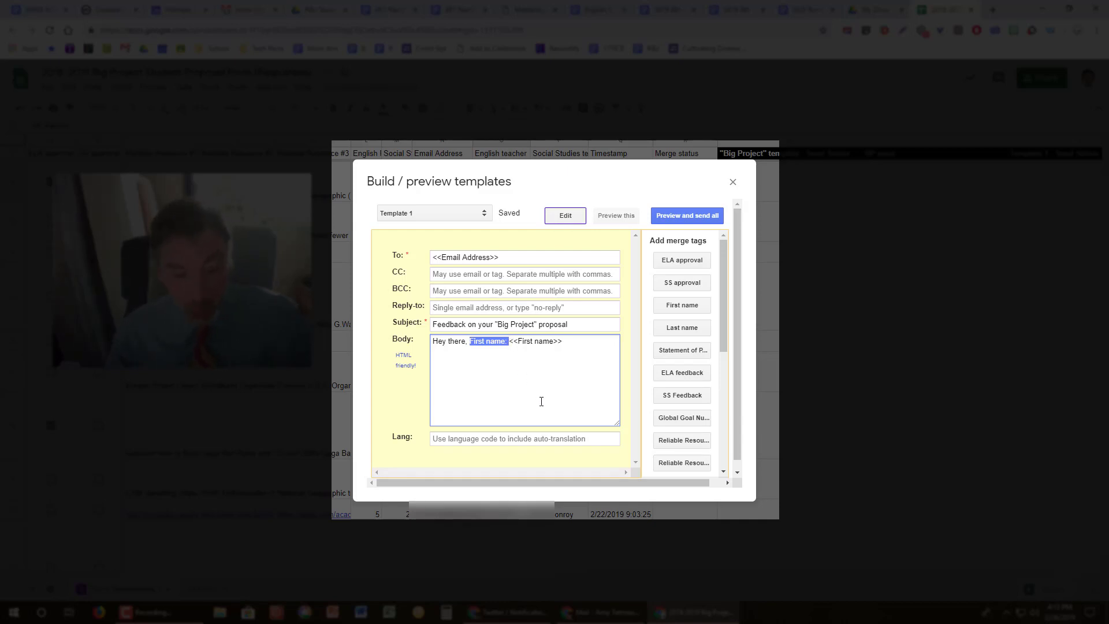
key("BackSpace")
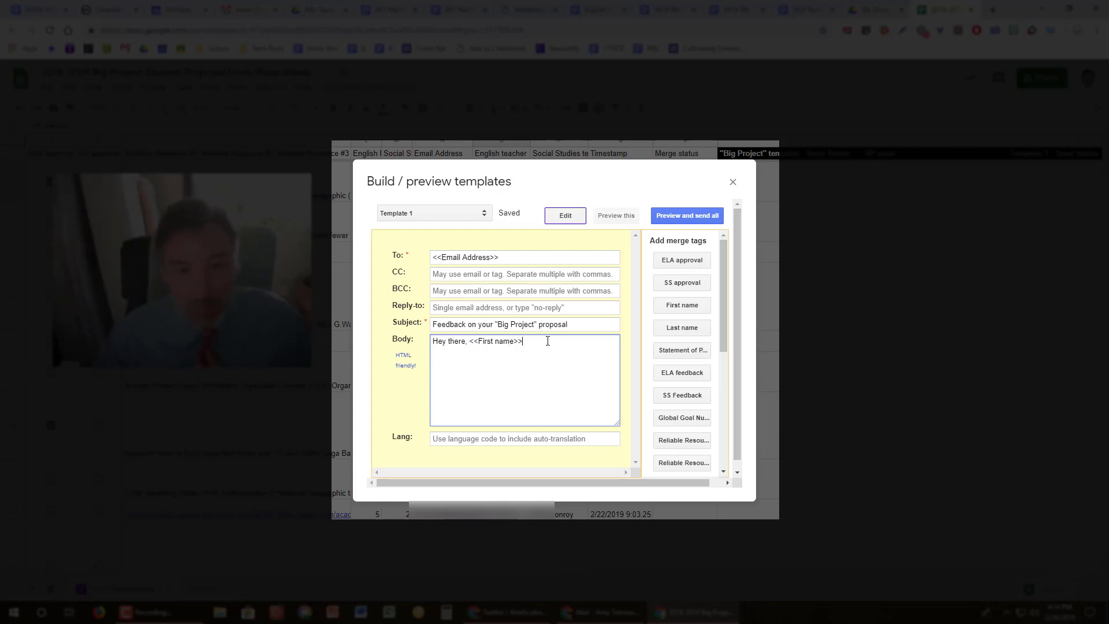
type("-")
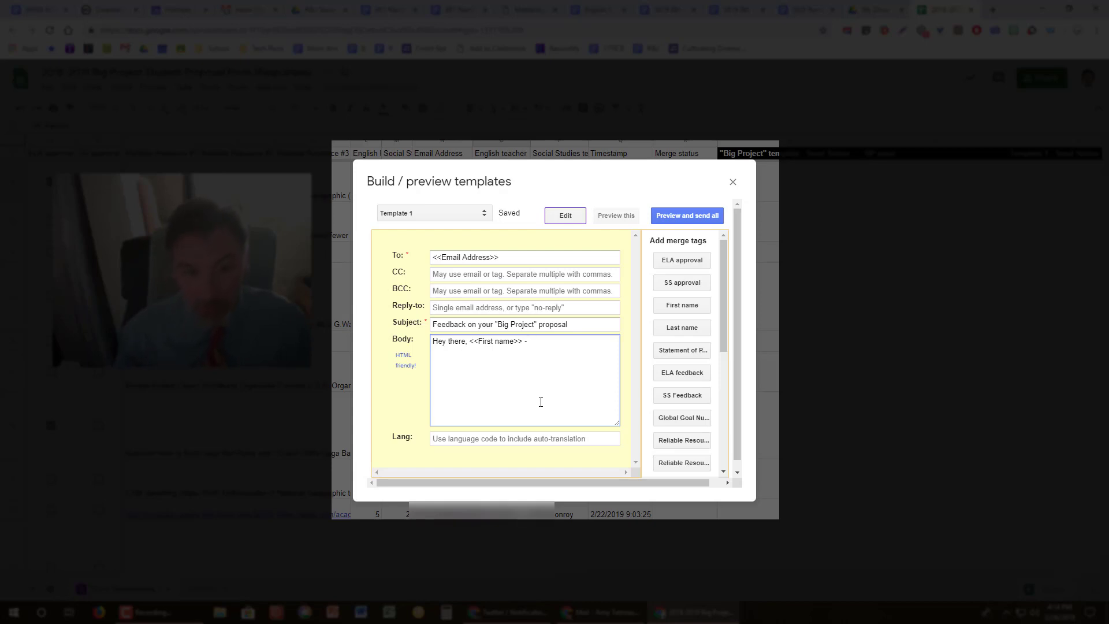
Add a paragraph reading "Here is [teacher's short name]'s feedback on your proposal:" and insert the labelled ELA feedback merge tag below it.
key("Return")
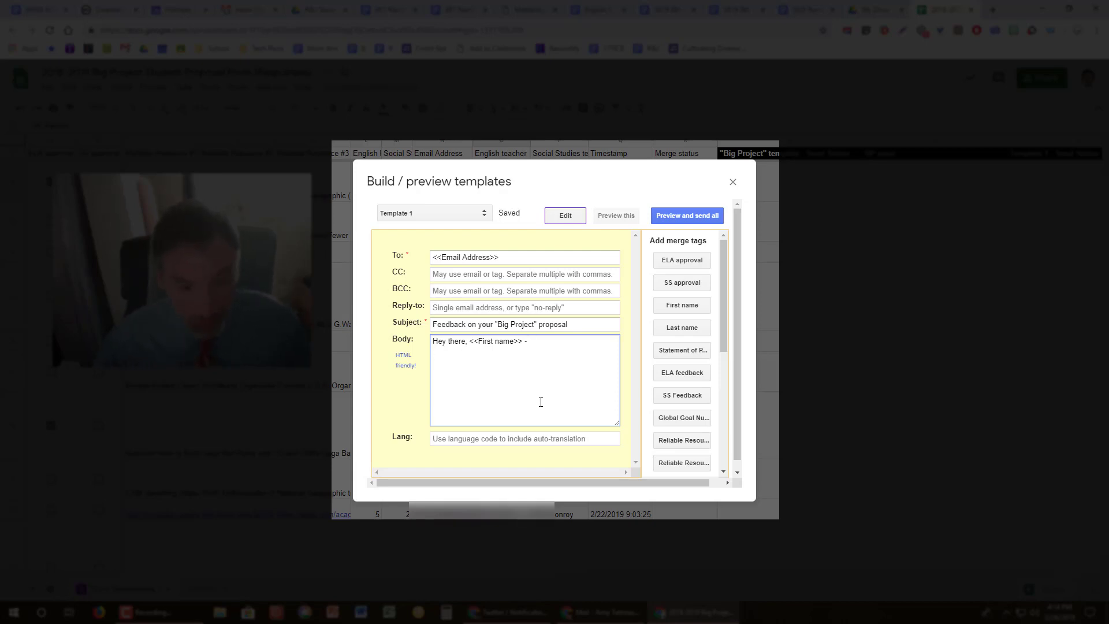
key("Return")
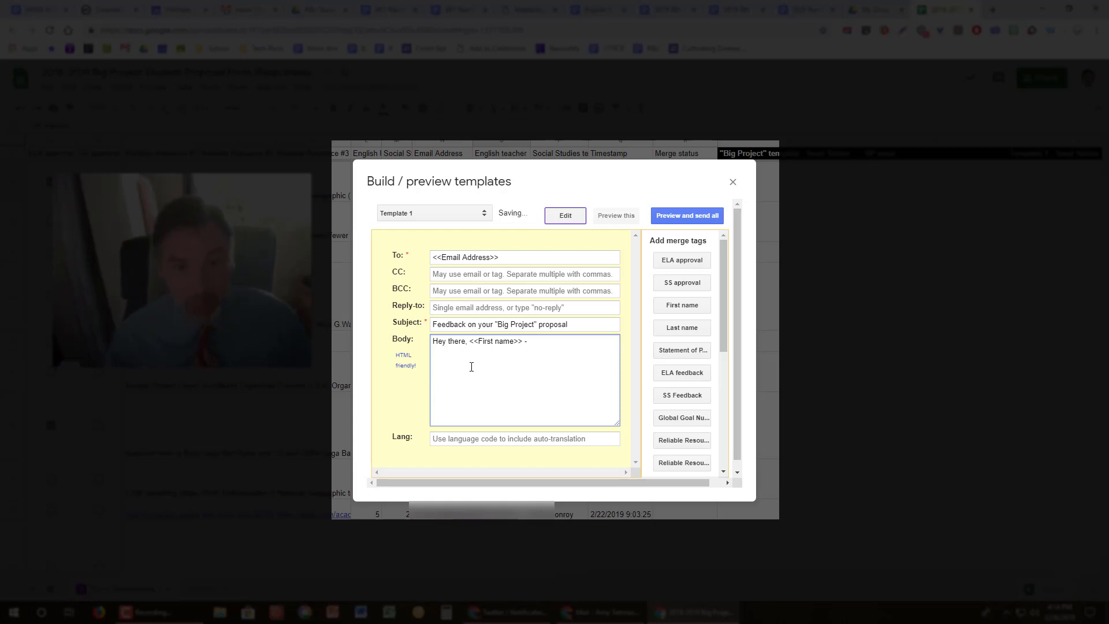
key("BackSpace")
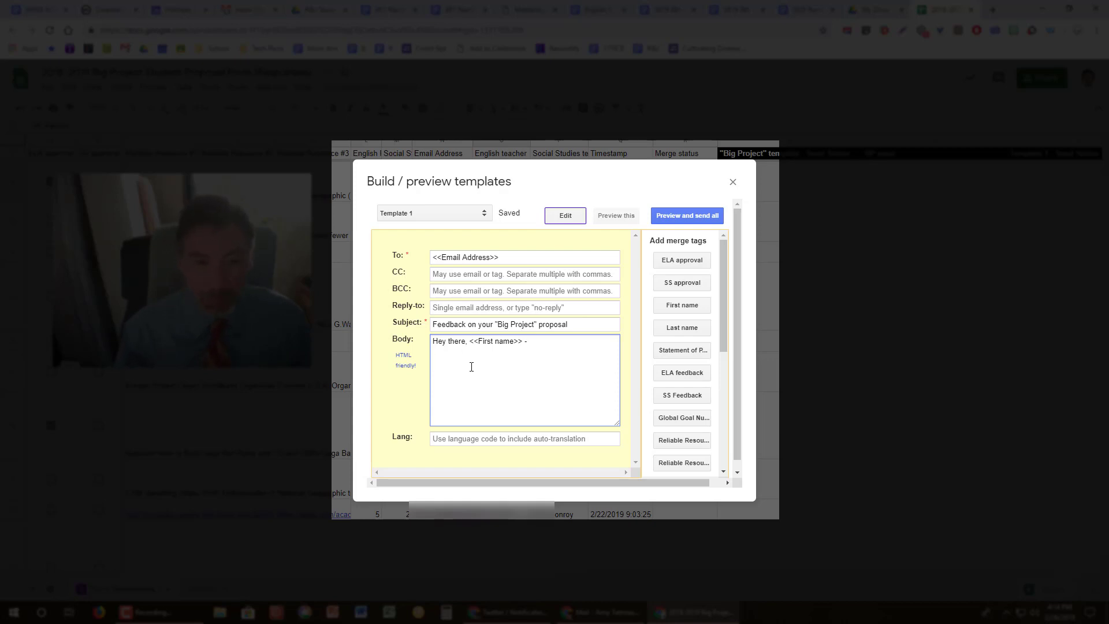
type("Here is Dr. T's feedback on your props")
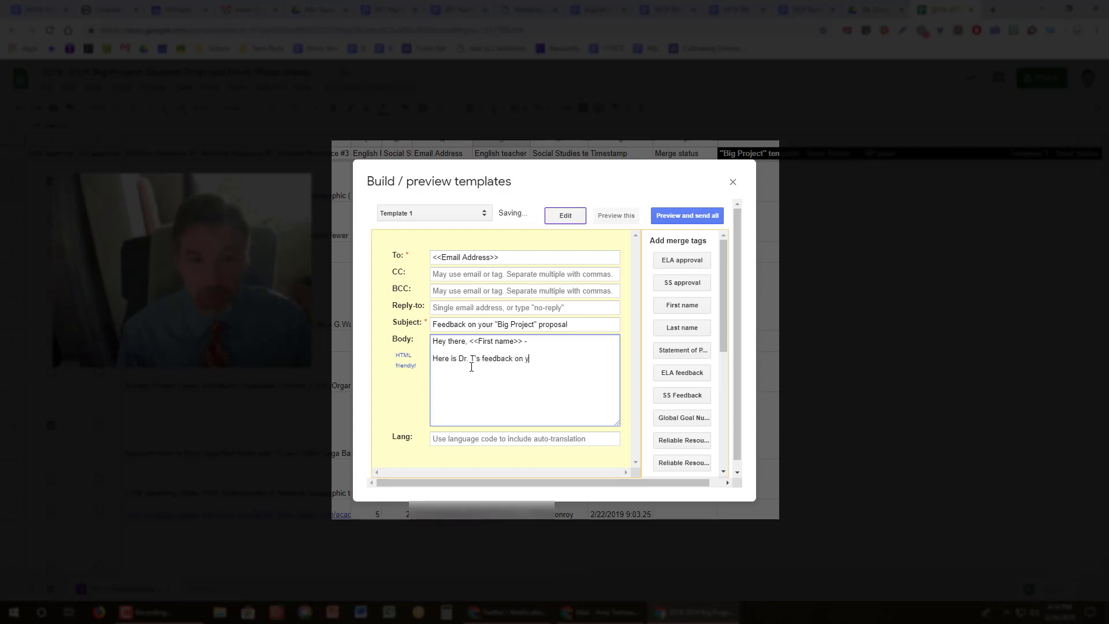
key("BackSpace")
type("osal:")
key("Return")
key("Return")
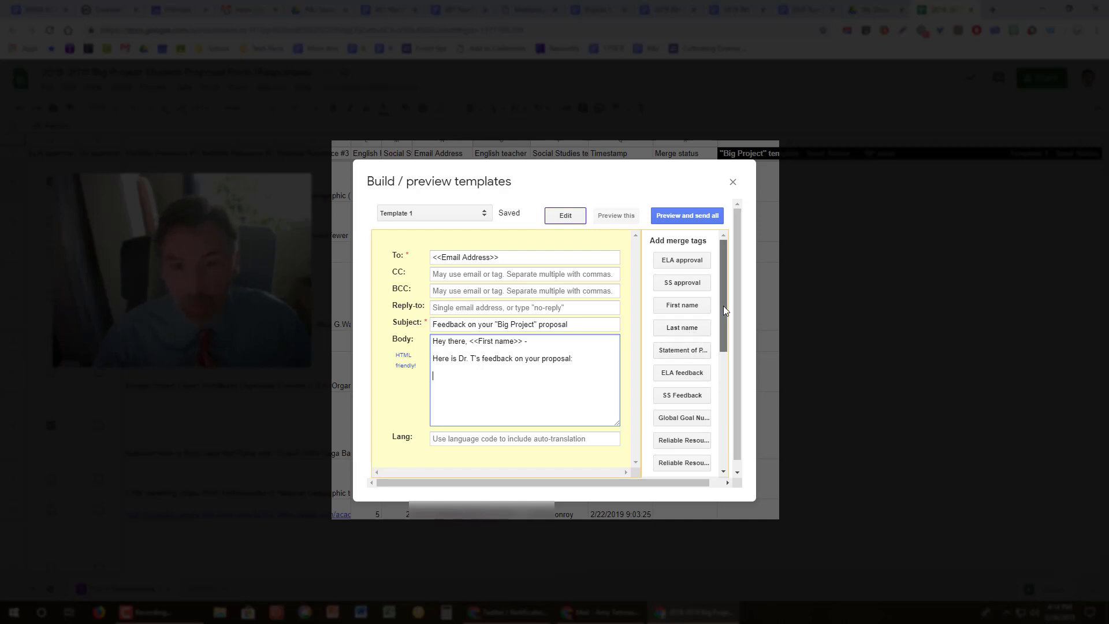
left_click_drag(724, 306, 724, 328)
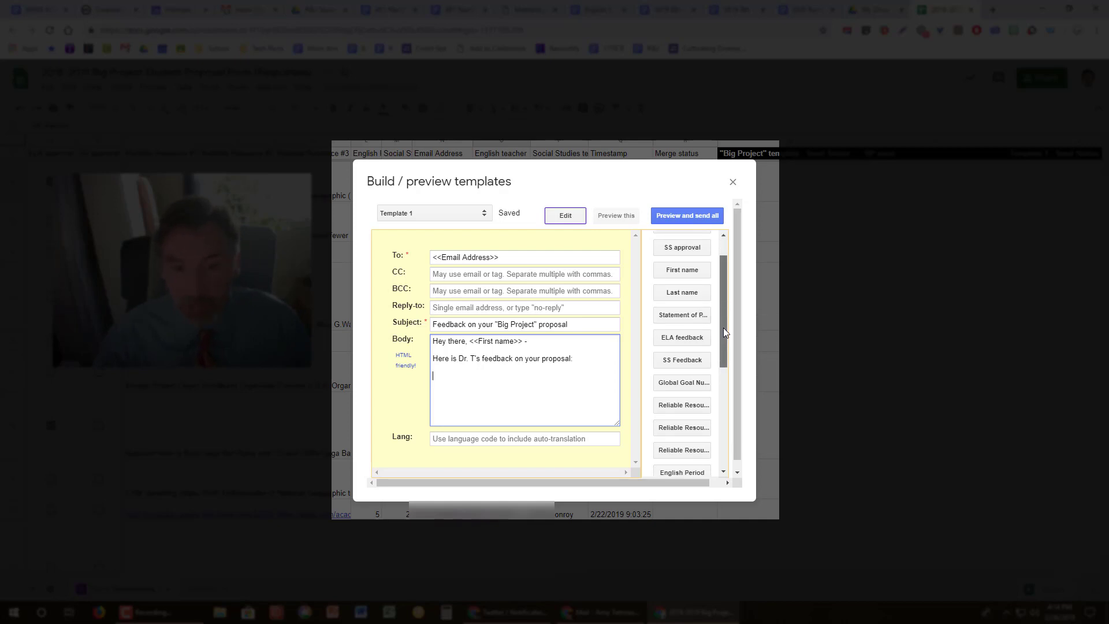
left_click(681, 342)
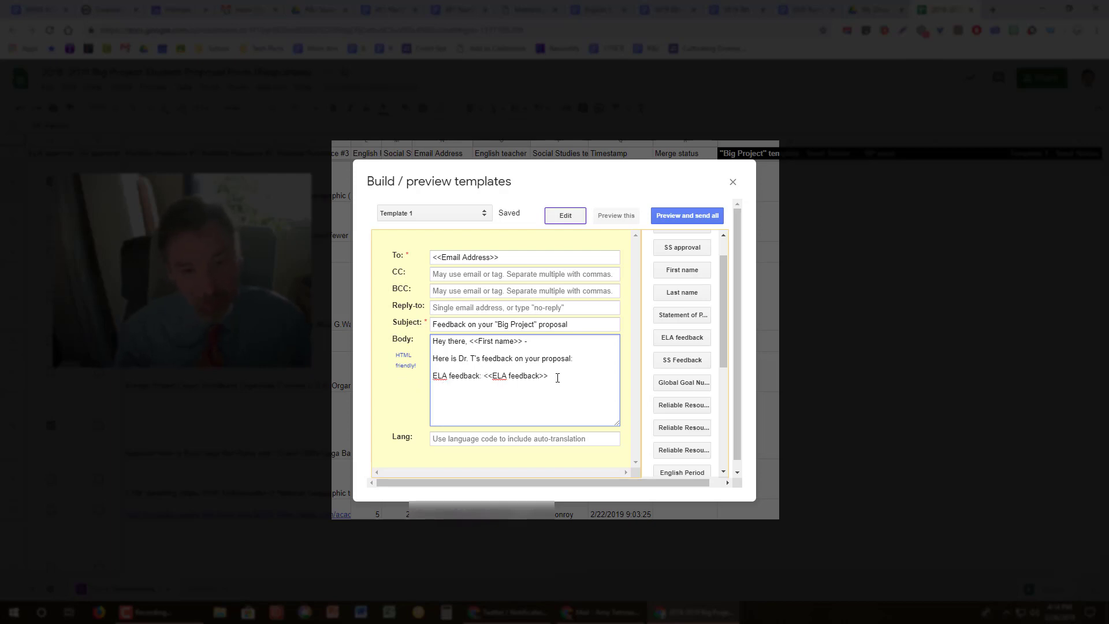
Add the paragraph: If yours starts with "Needs to be more specific" or "Very close, but..." you need to re-submit your proposal.
key("Return")
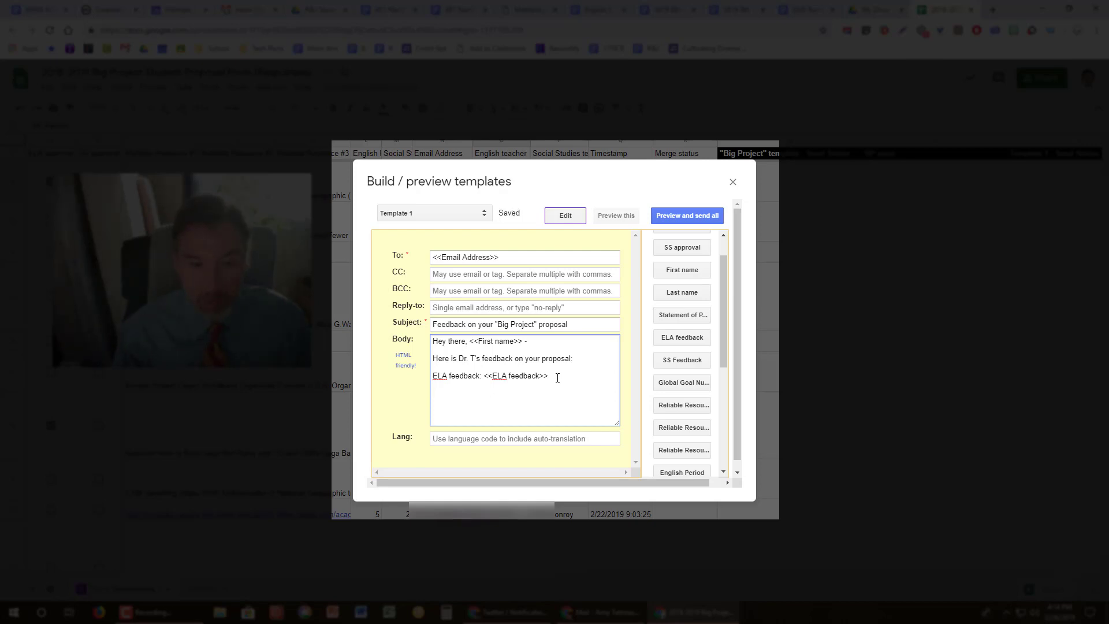
type("If yours starts with \"")
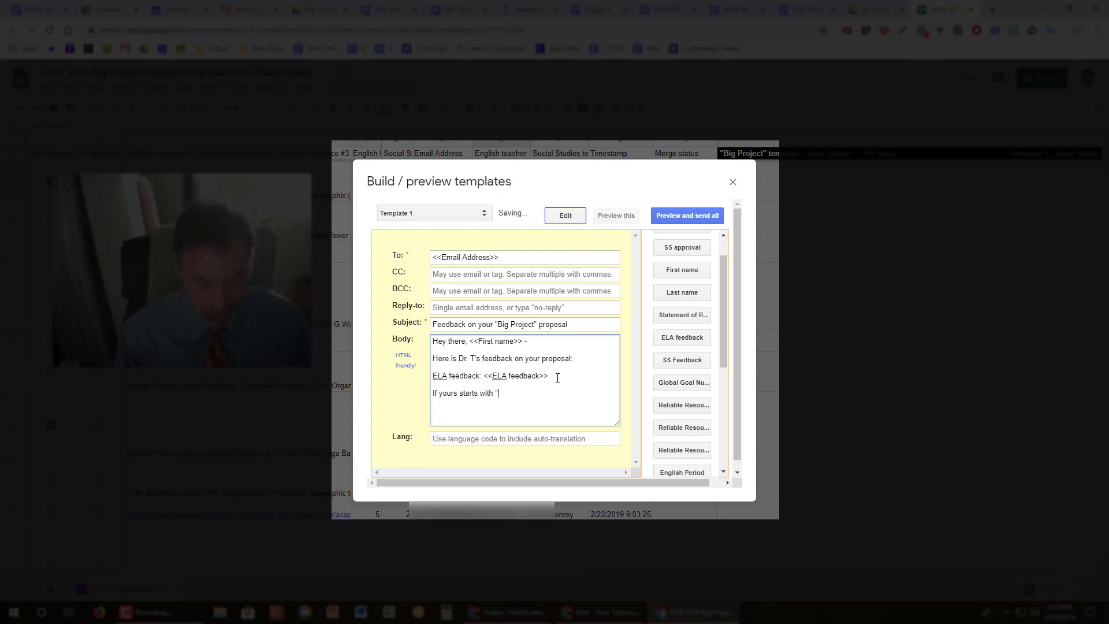
type("Needs to be more specific")
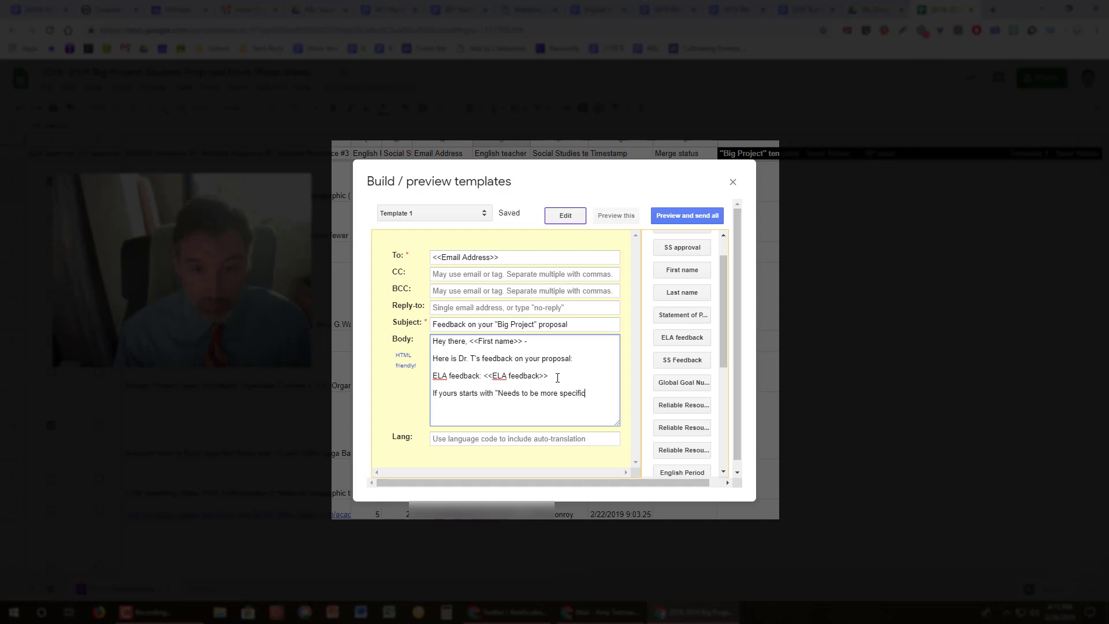
type("\" or \"Very close")
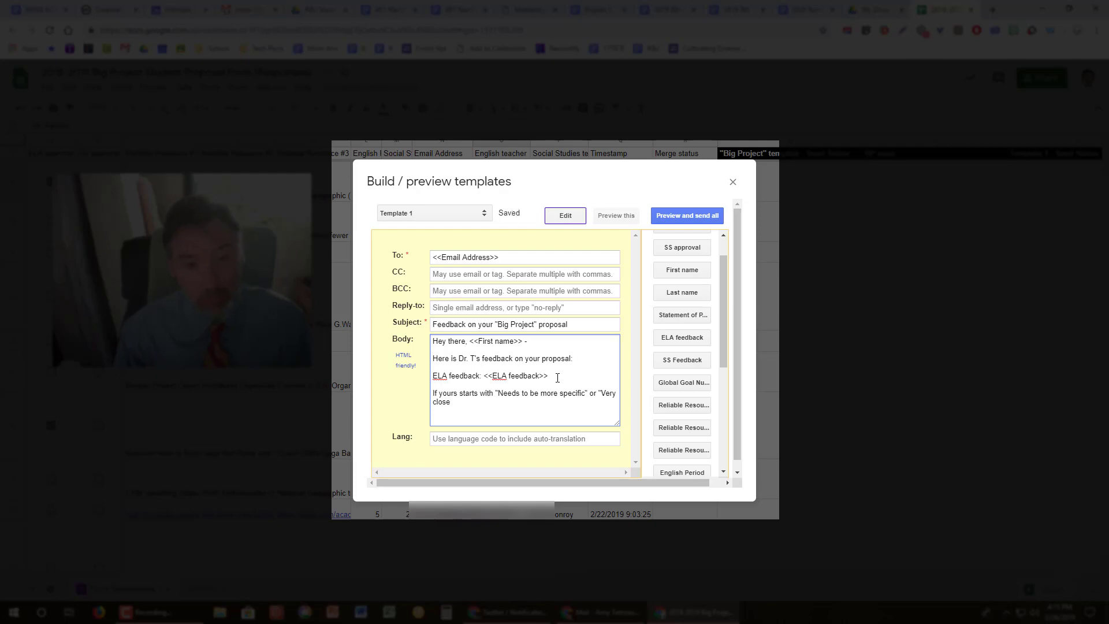
type(", but...\" ")
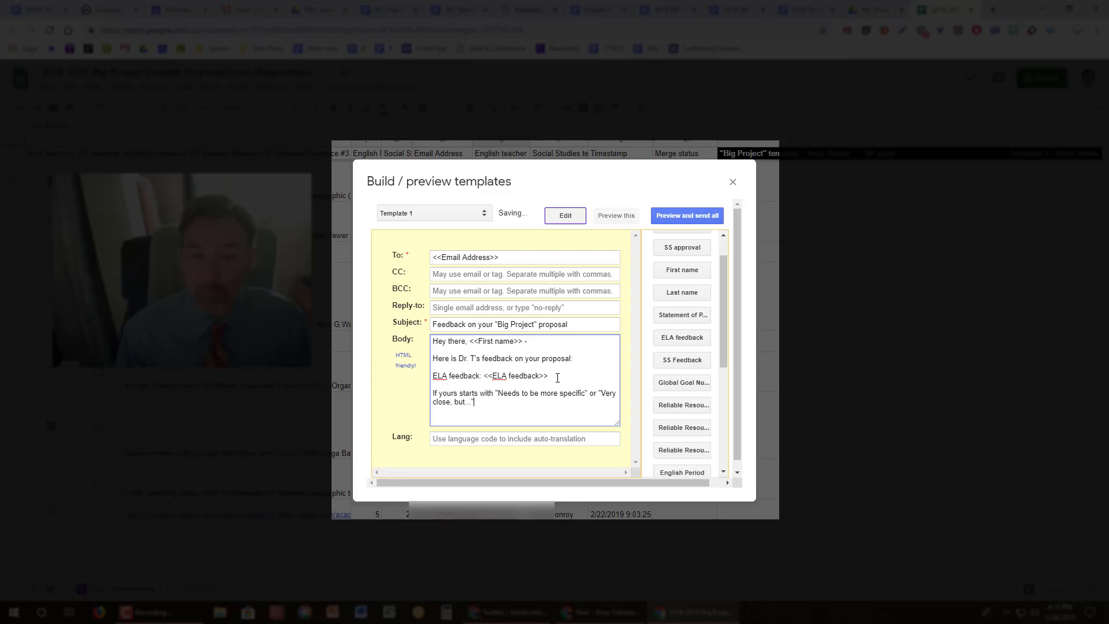
type("you need to re-submit your ")
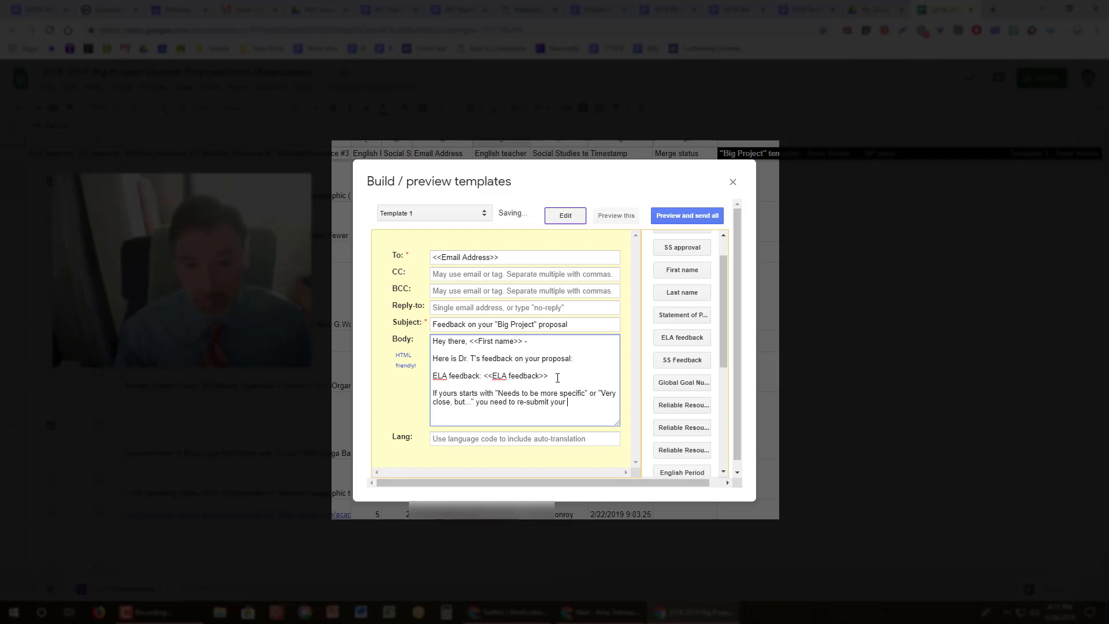
type("proposal.")
Add a new paragraph to the body: "Here is the link to the form if you need to re-submit: bit.ly/BPproposal".
key("Return")
key("Return")
type("Here is the link tot he")
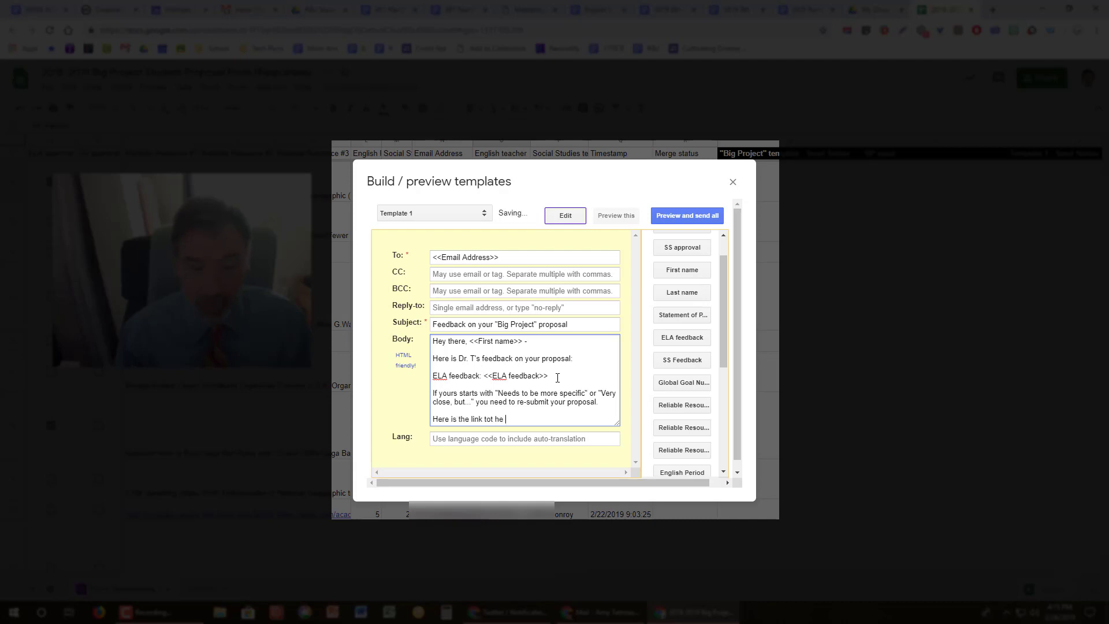
key("BackSpace")
key("BackSpace")
key("BackSpace")
key("BackSpace")
key("BackSpace")
type("the form if you need to re-sb")
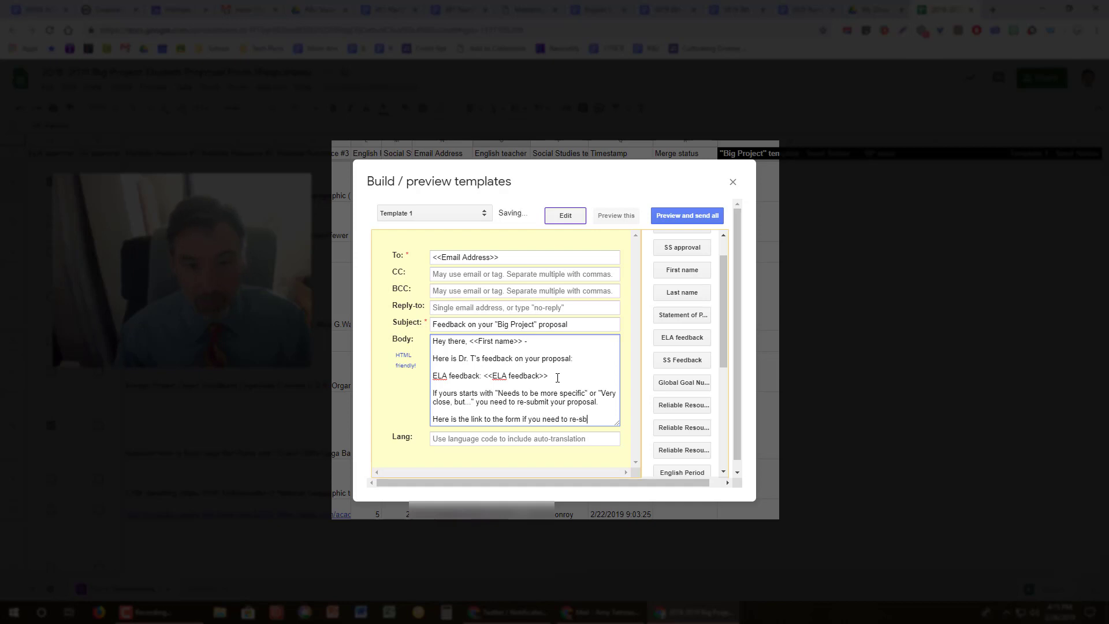
key("BackSpace")
type("ubmit: bit")
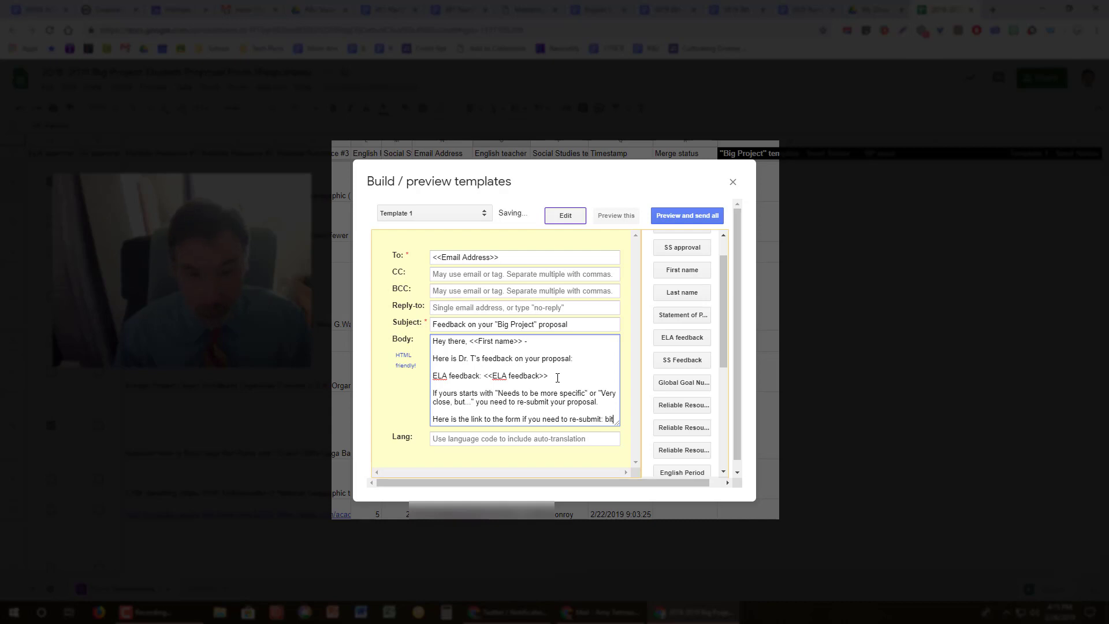
type(".ly/BP")
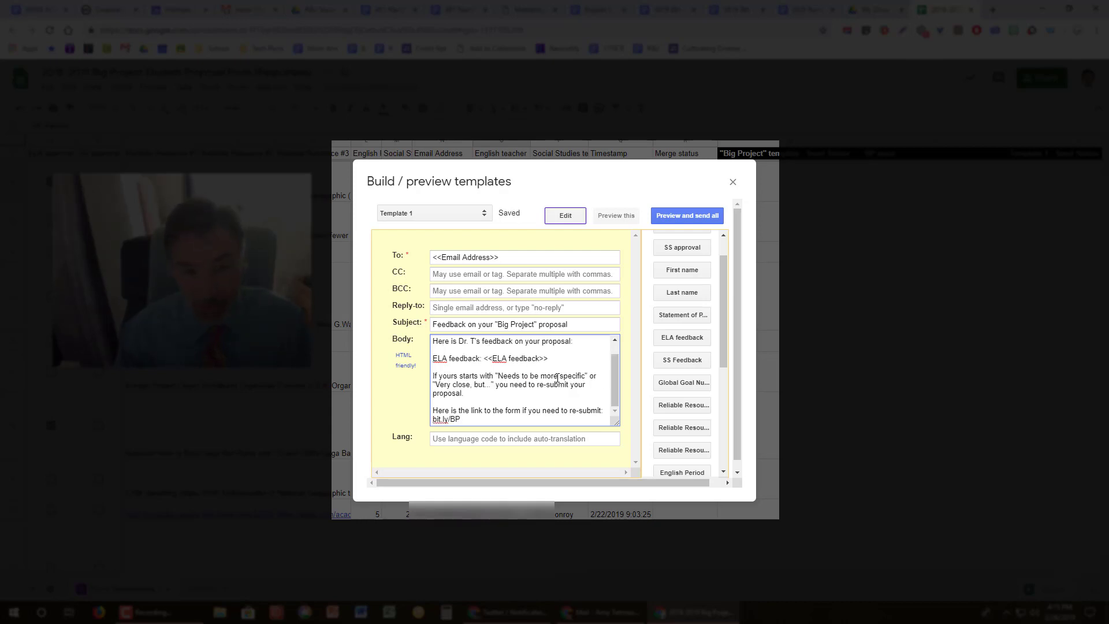
type("propos")
key("BackSpace")
key("BackSpace")
key("BackSpace")
type("posal")
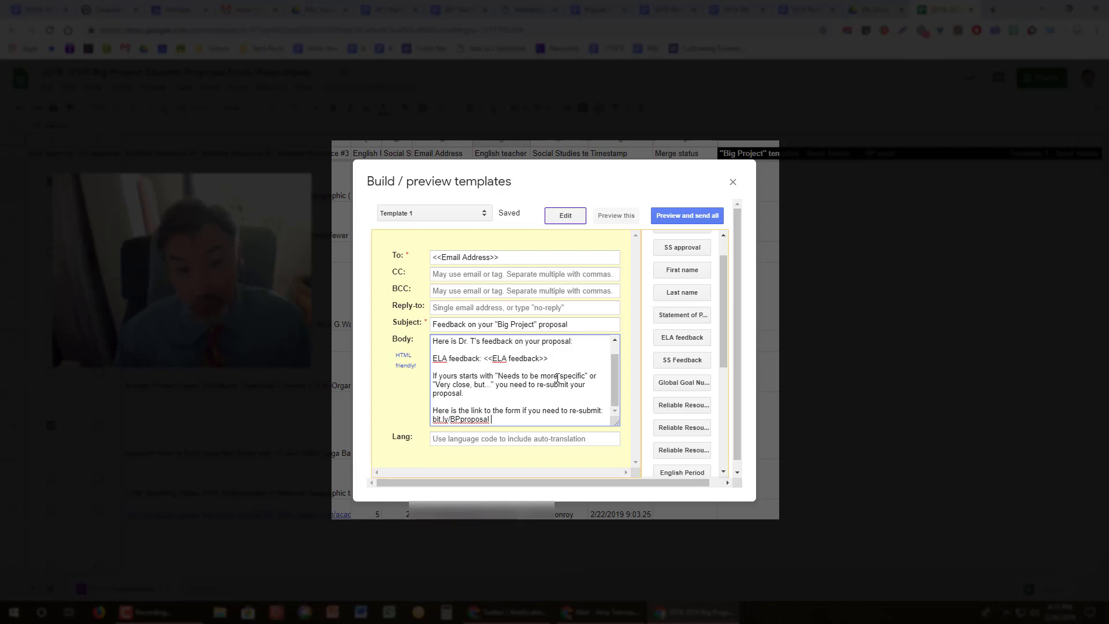
Sign off the email body on a separate line with a dash and the teacher's title and initial.
key("Return")
key("Return")
type("-Dr. ")
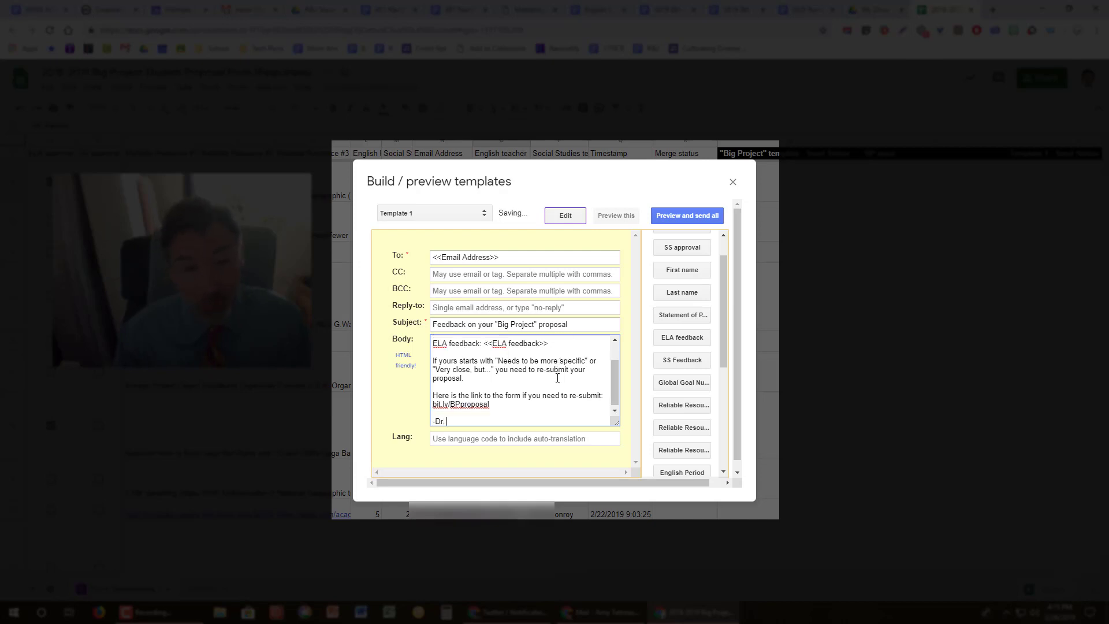
type("T")
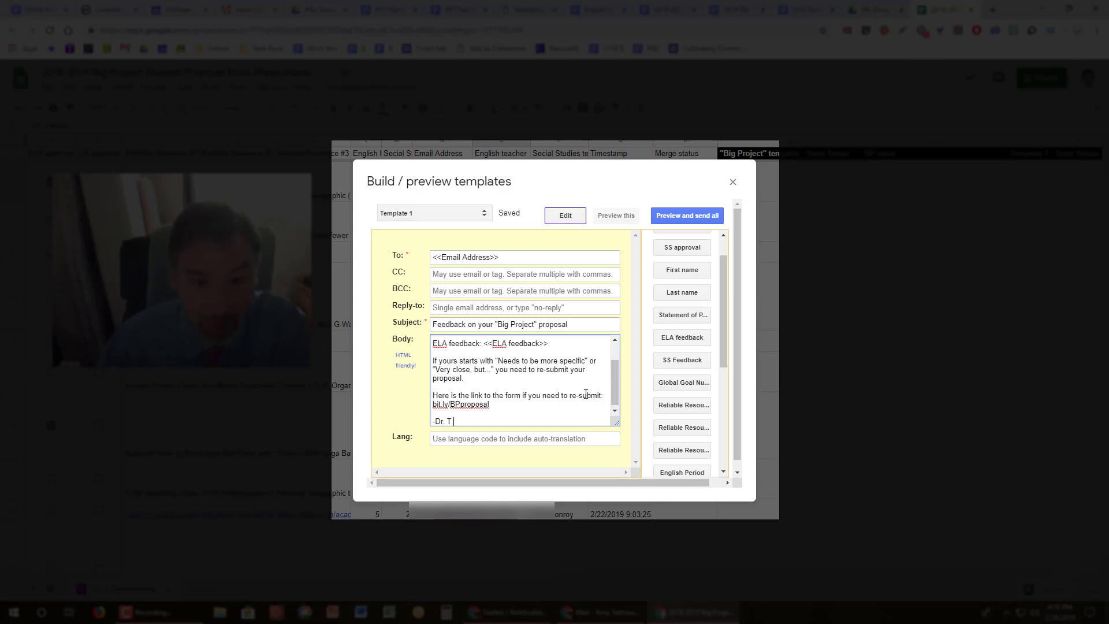
Review the First name and ELA feedback merge tags in the body, and preview Template 1 for the current row.
scroll(572, 398, "up", 2)
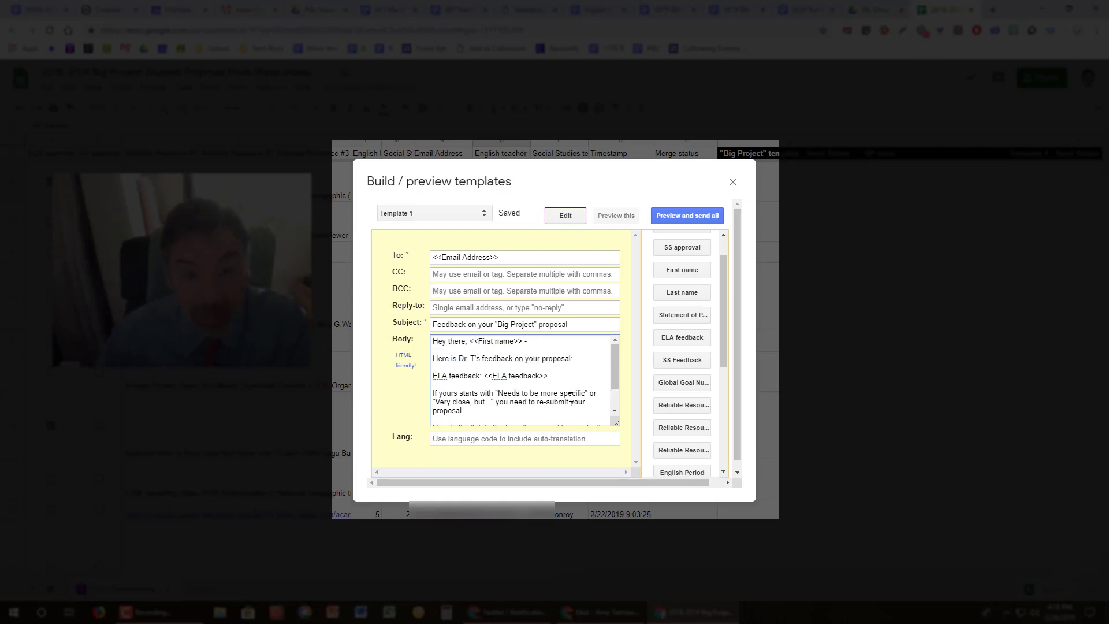
left_click_drag(484, 343, 524, 345)
left_click_drag(488, 376, 546, 376)
left_click(548, 377)
left_click(616, 216)
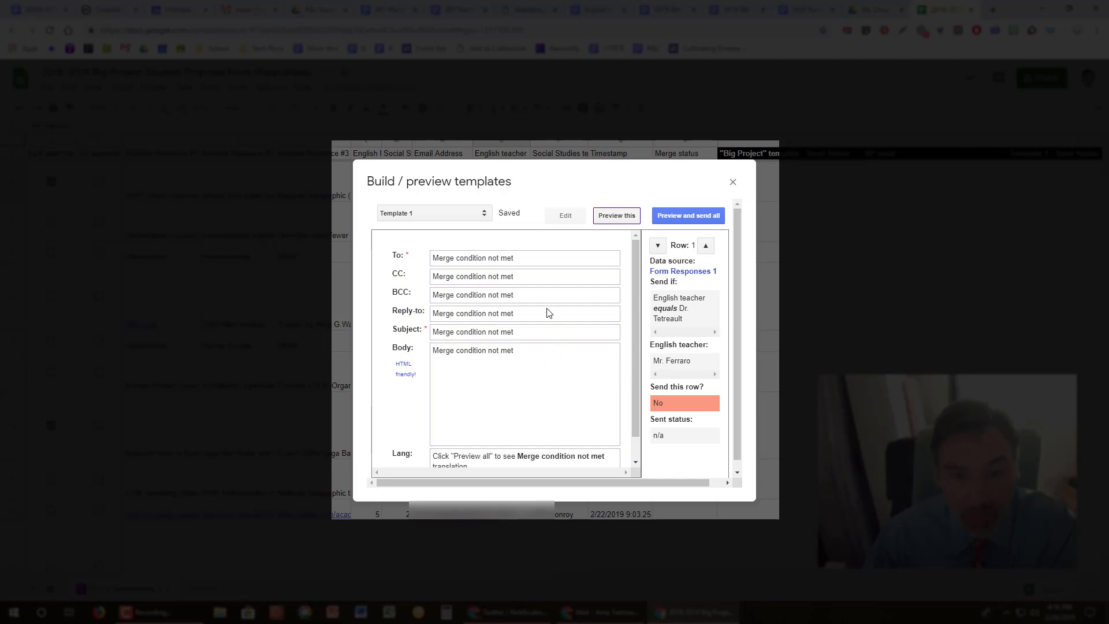
Preview all the merged emails and check the first message's greeting name, ELA feedback text and re-submission link.
left_click(680, 218)
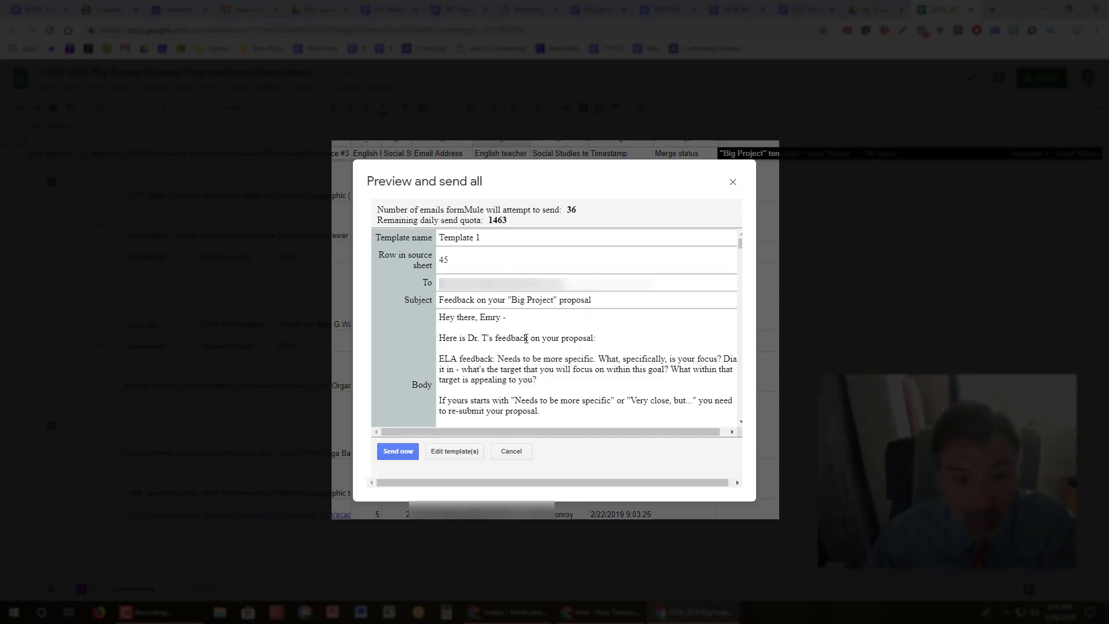
double_click(486, 318)
left_click_drag(500, 357, 601, 380)
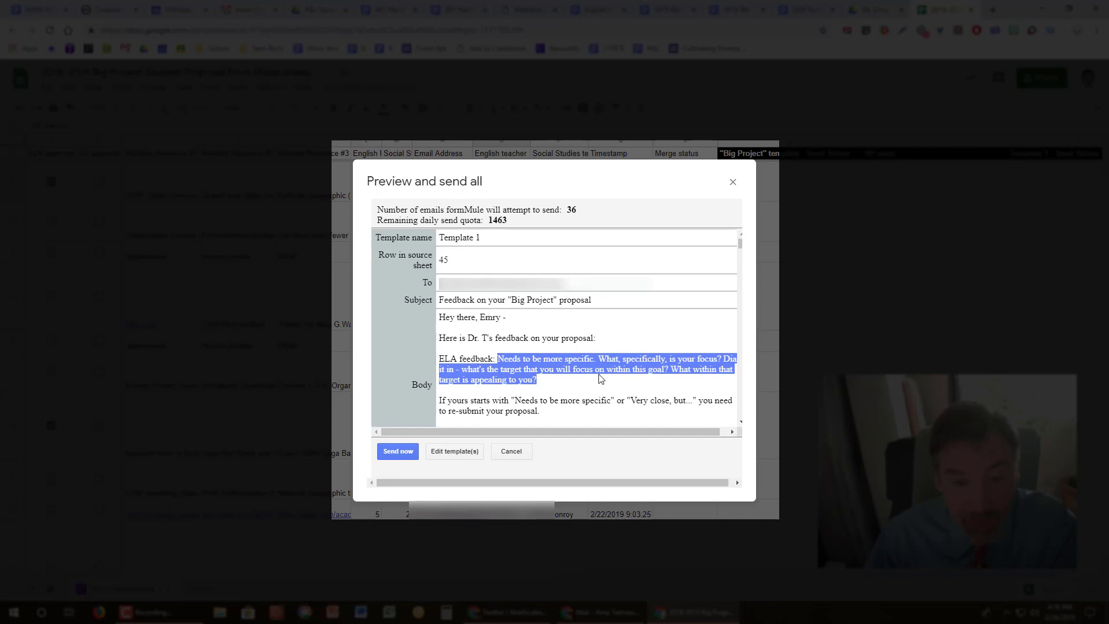
scroll(595, 369, "down", 1)
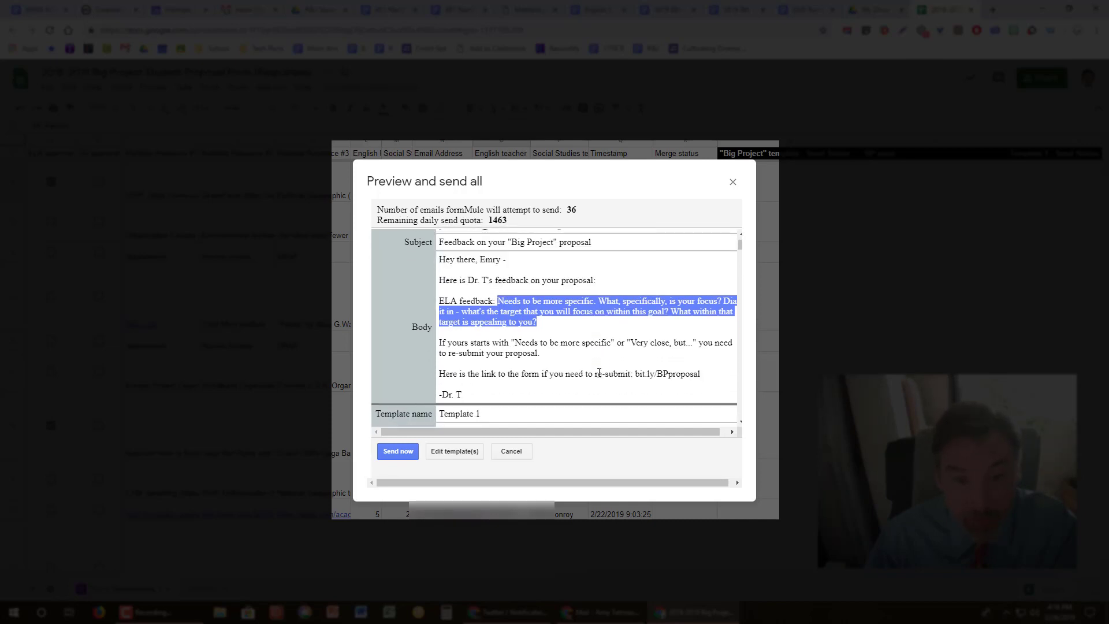
Look through the merged emails after the first one, comparing each message's greeting name and individual ELA feedback text.
scroll(619, 364, "down", 3)
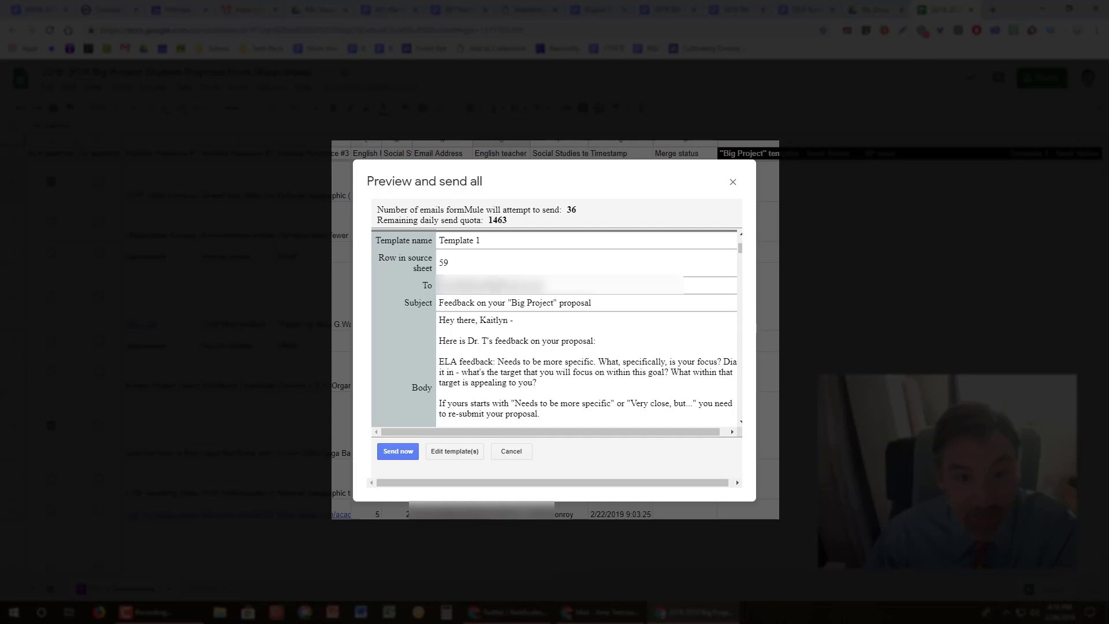
scroll(502, 297, "down", 2)
scroll(508, 278, "down", 3)
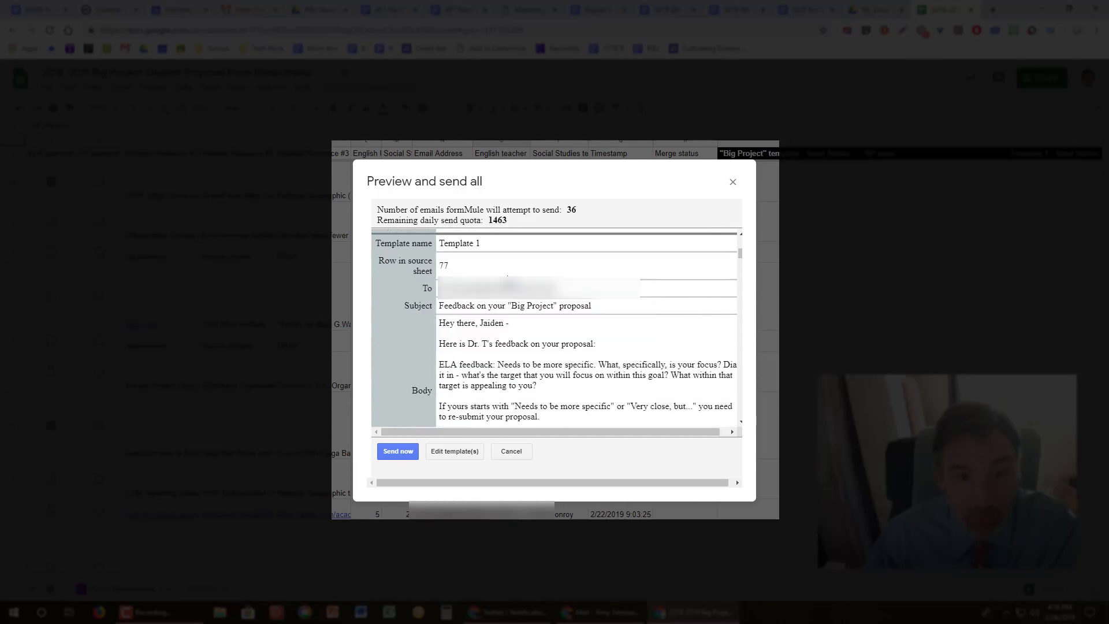
double_click(491, 323)
left_click(523, 375)
scroll(545, 360, "down", 10)
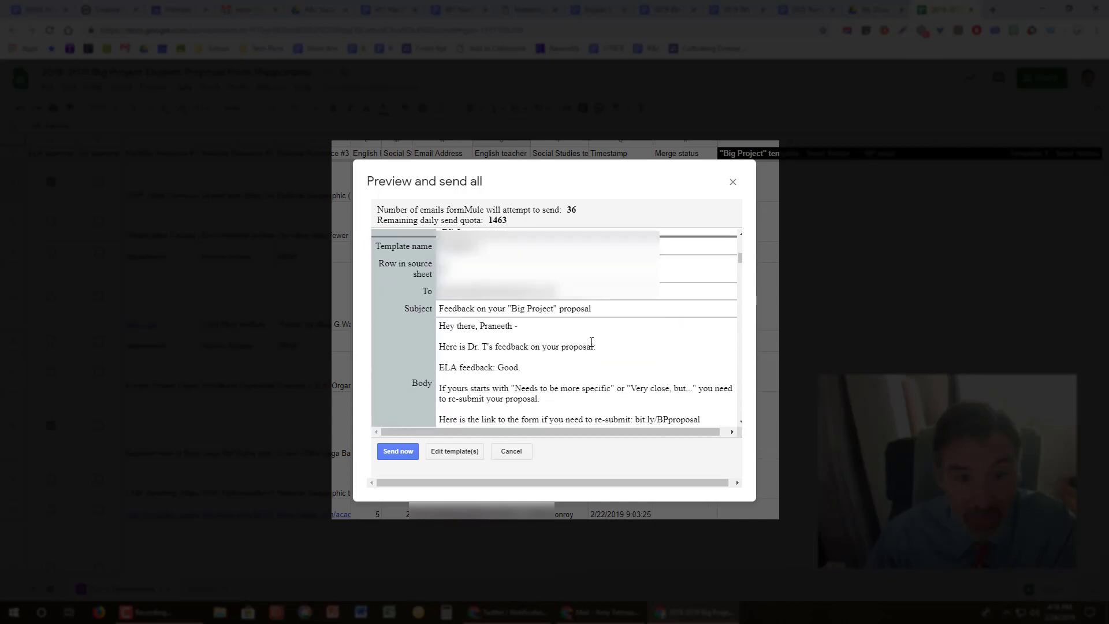
scroll(592, 345, "down", 5)
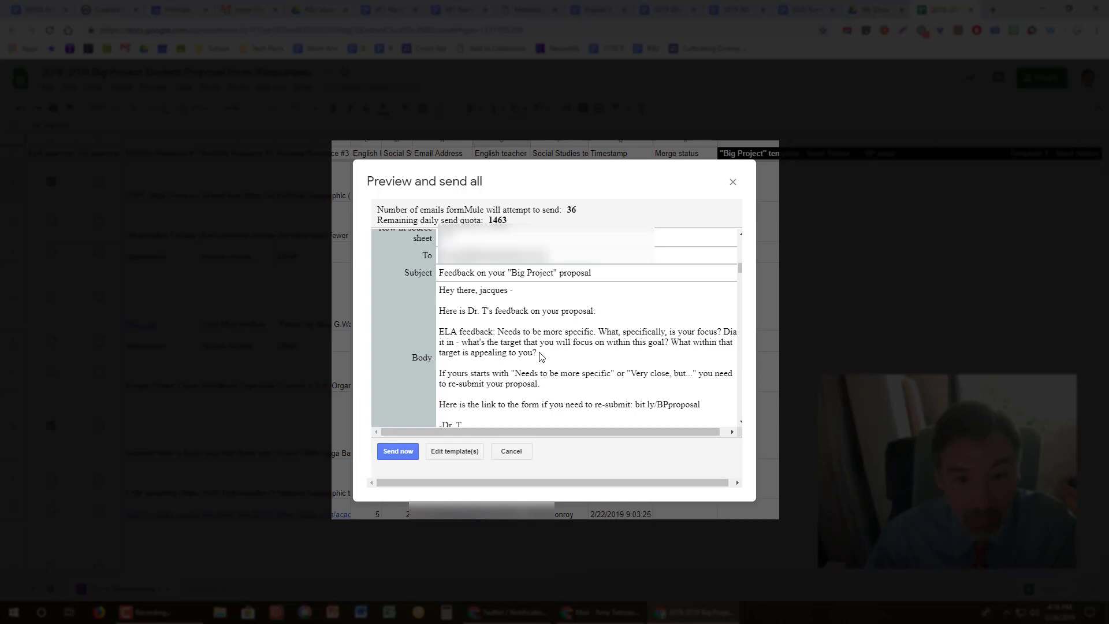
left_click_drag(536, 353, 566, 342)
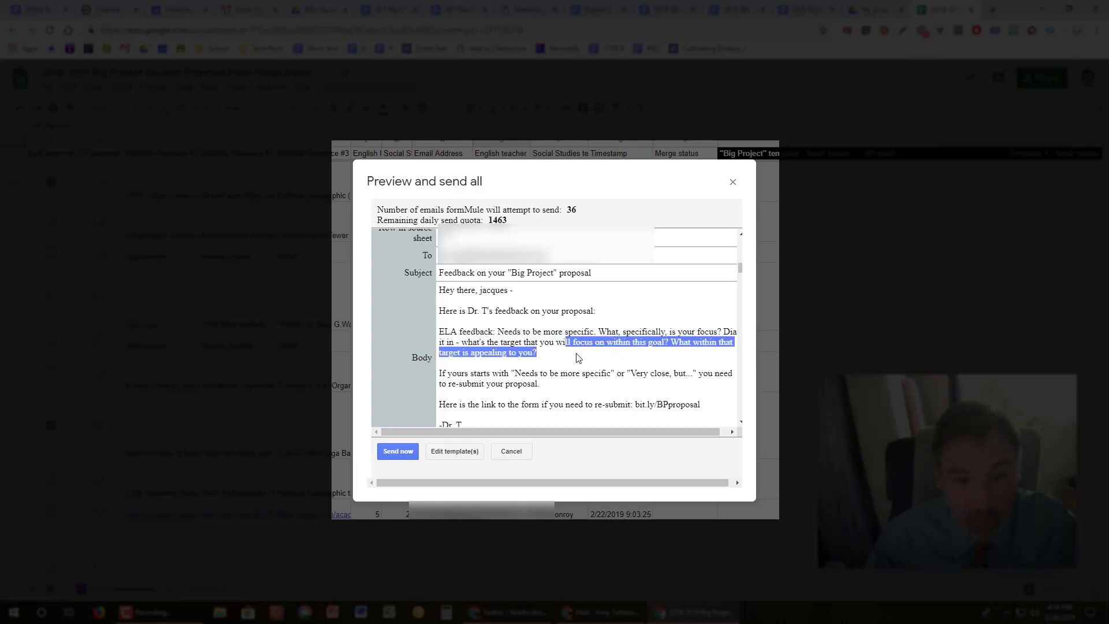
scroll(564, 354, "down", 5)
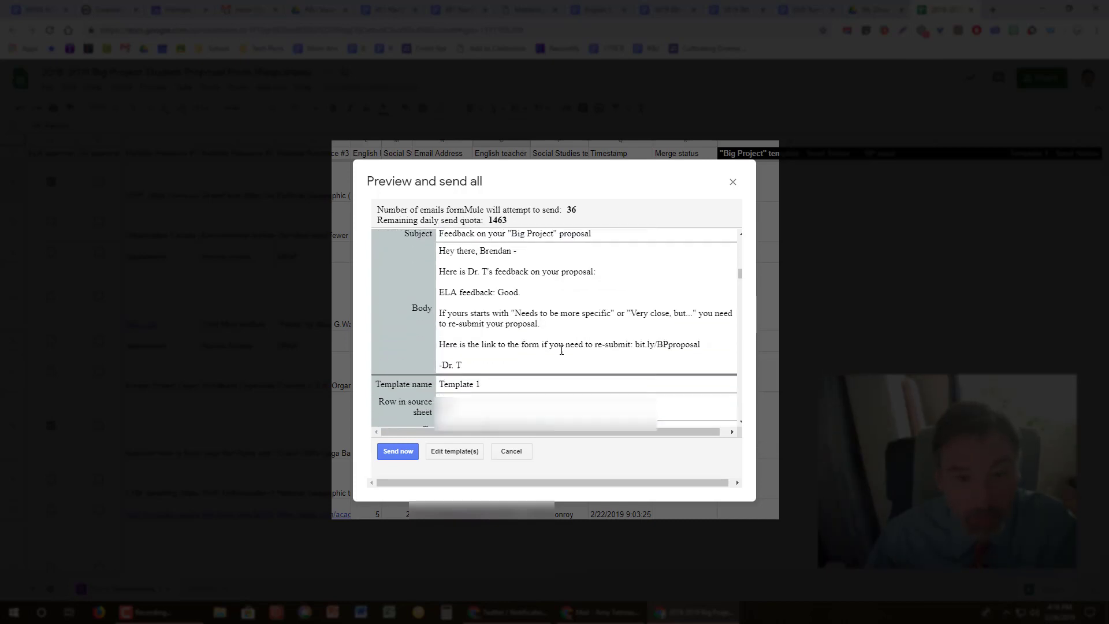
scroll(562, 350, "down", 1)
double_click(504, 276)
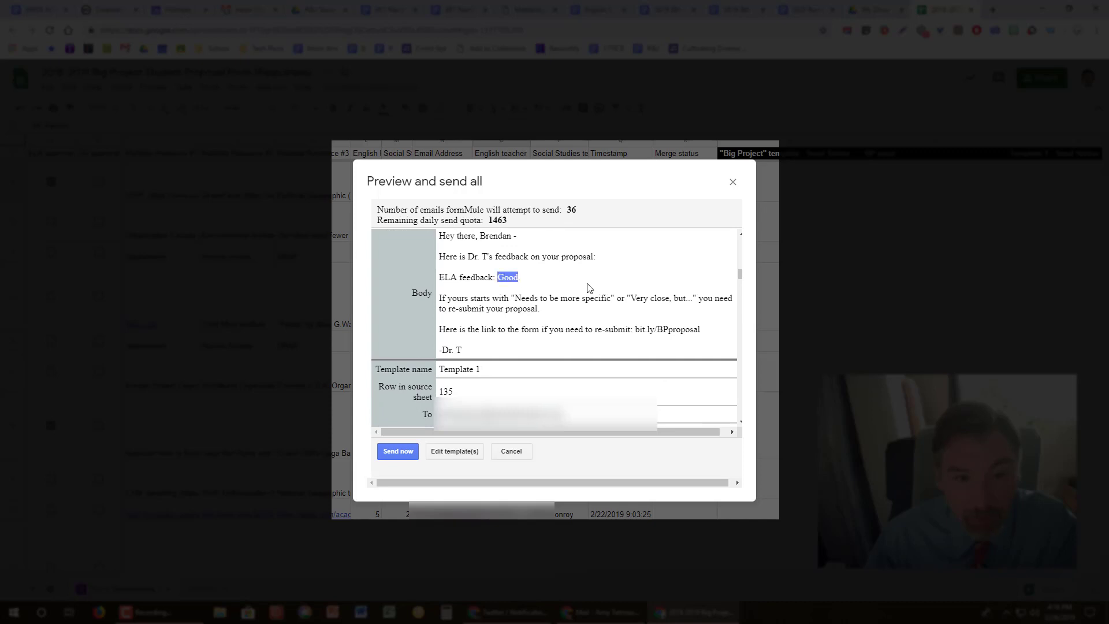
scroll(586, 286, "up", 2)
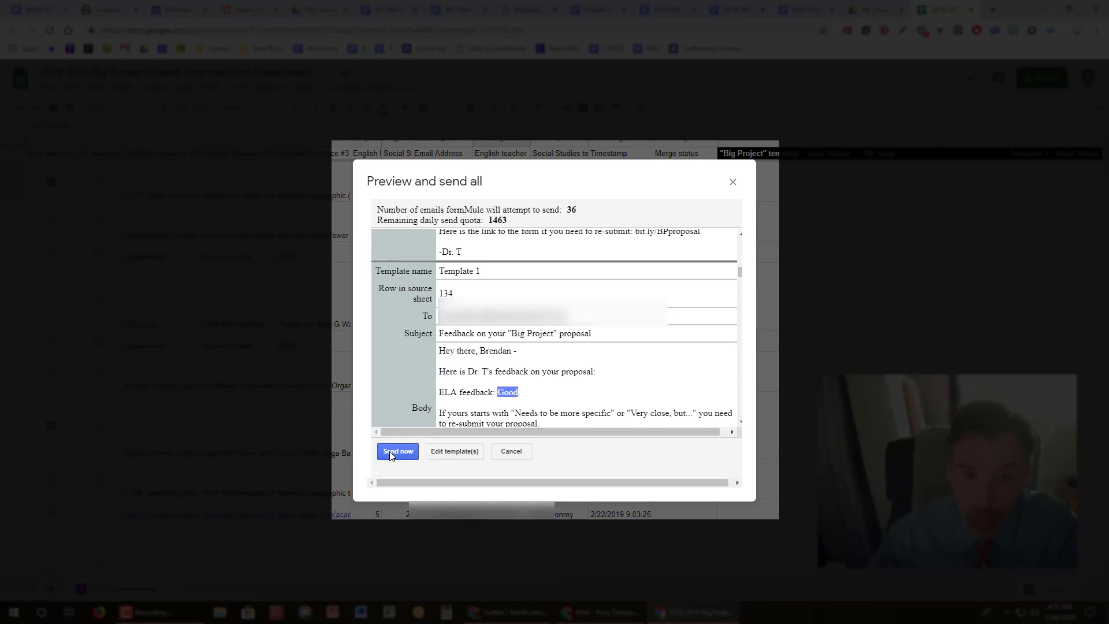
Return to the Template 1 editor, preview all the merged emails again, and recheck the first message.
left_click(461, 451)
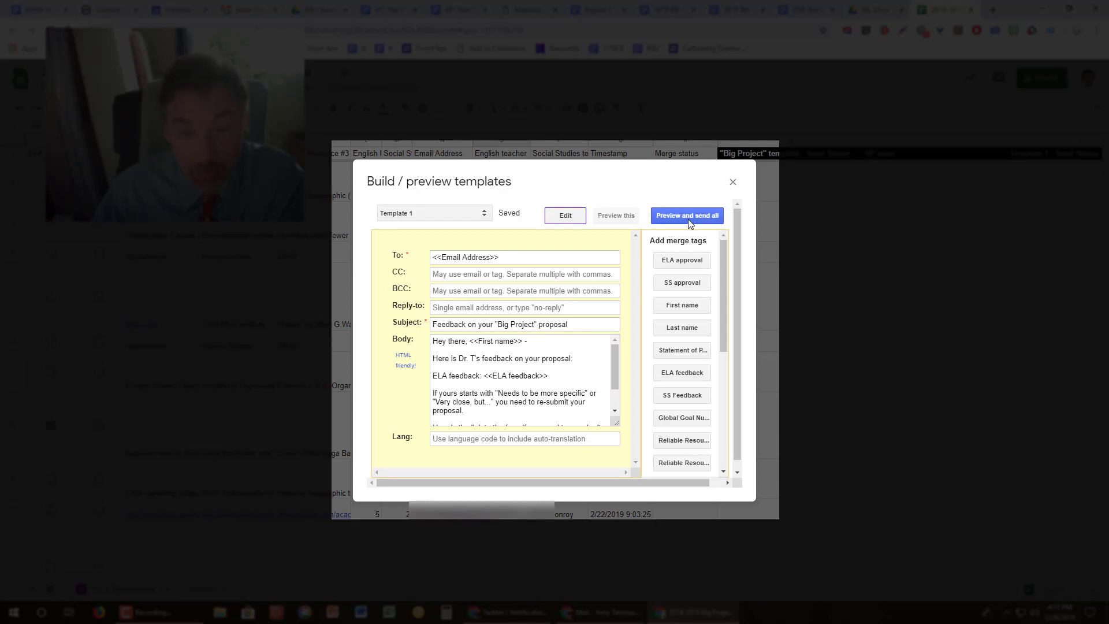
left_click(689, 220)
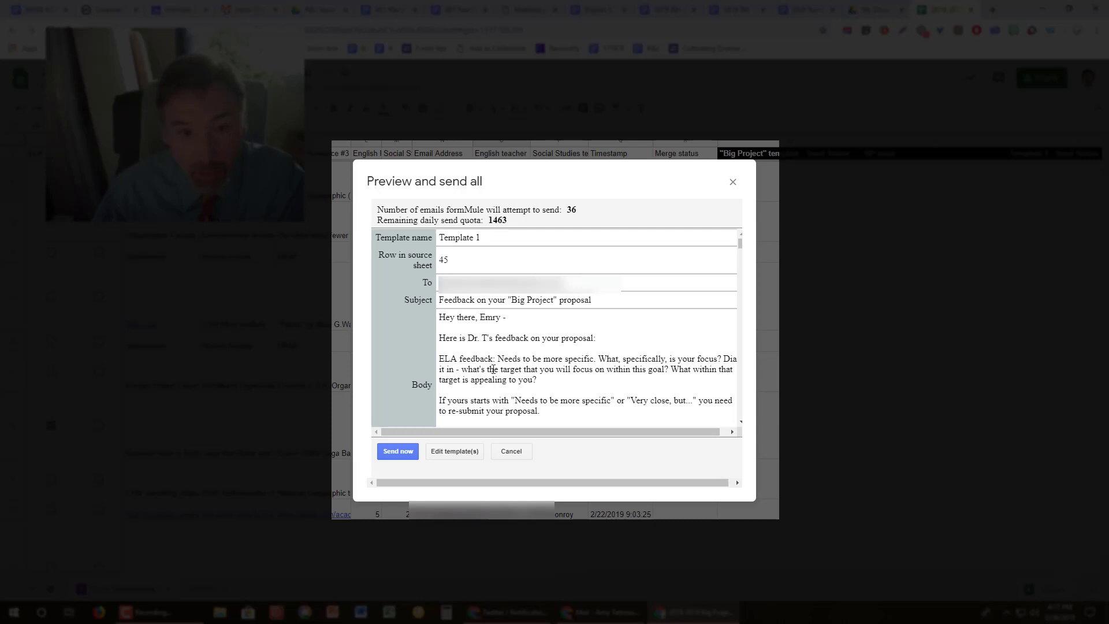
scroll(499, 376, "down", 1)
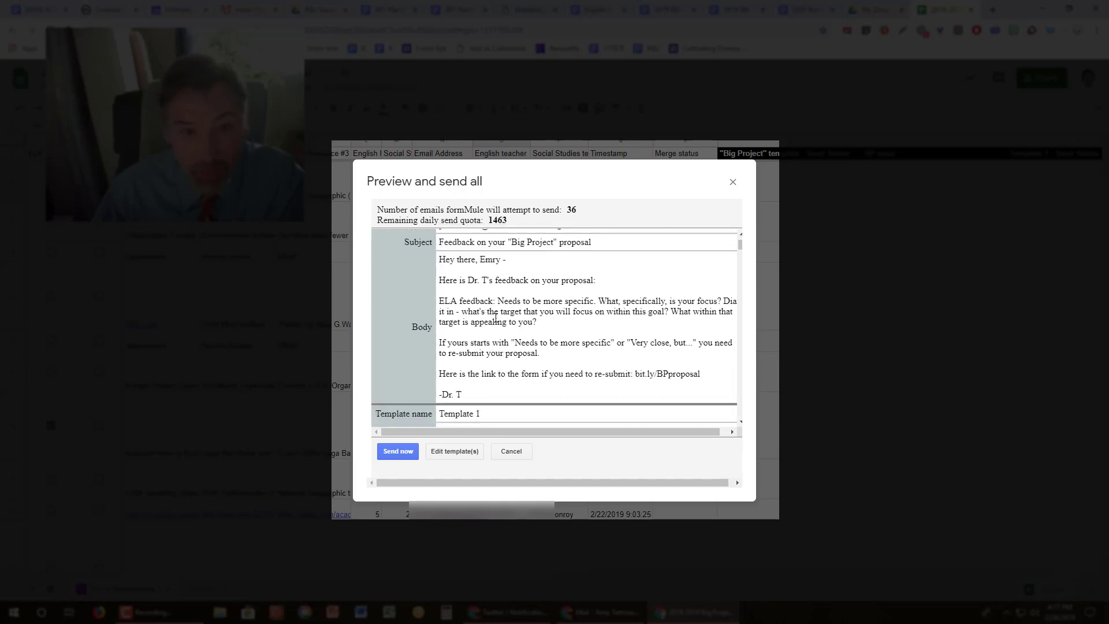
scroll(496, 318, "up", 1)
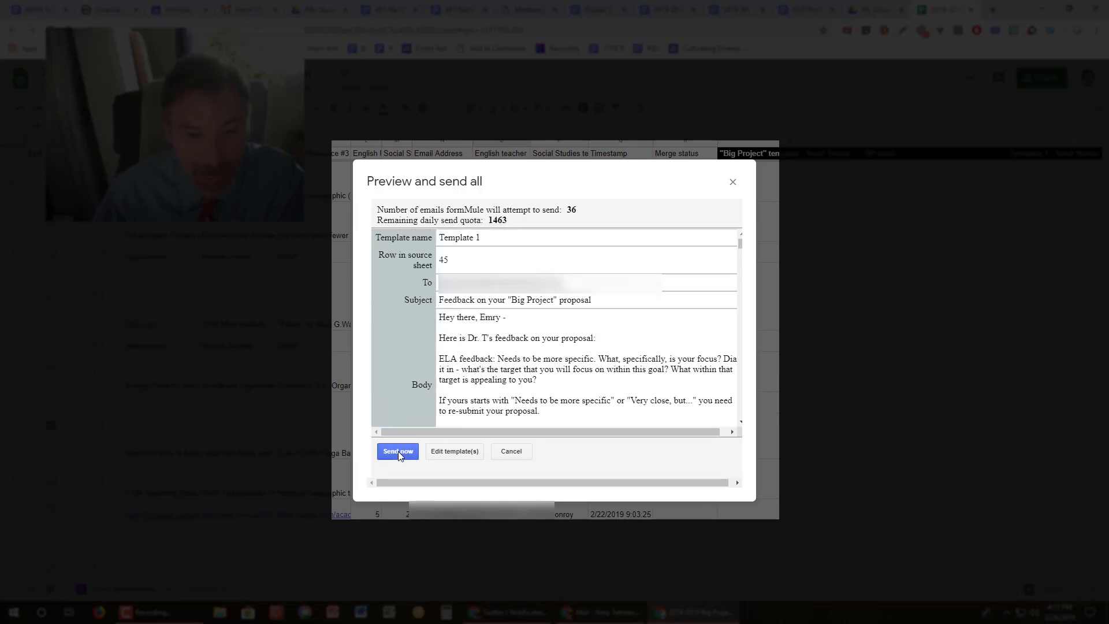